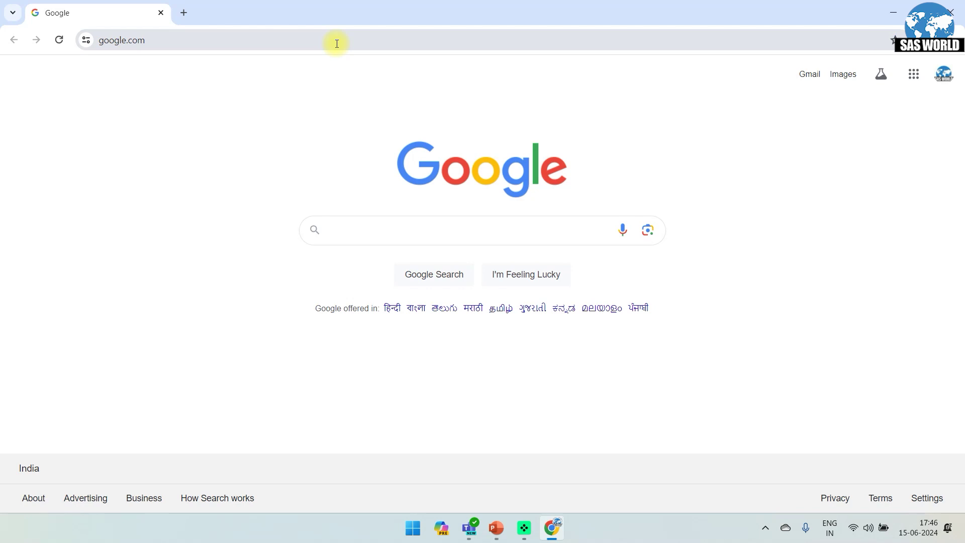
- Search Google for 'sas on demand login' and go to the SAS OnDemand for Academics result
{"action": "type", "text": "sas on"}
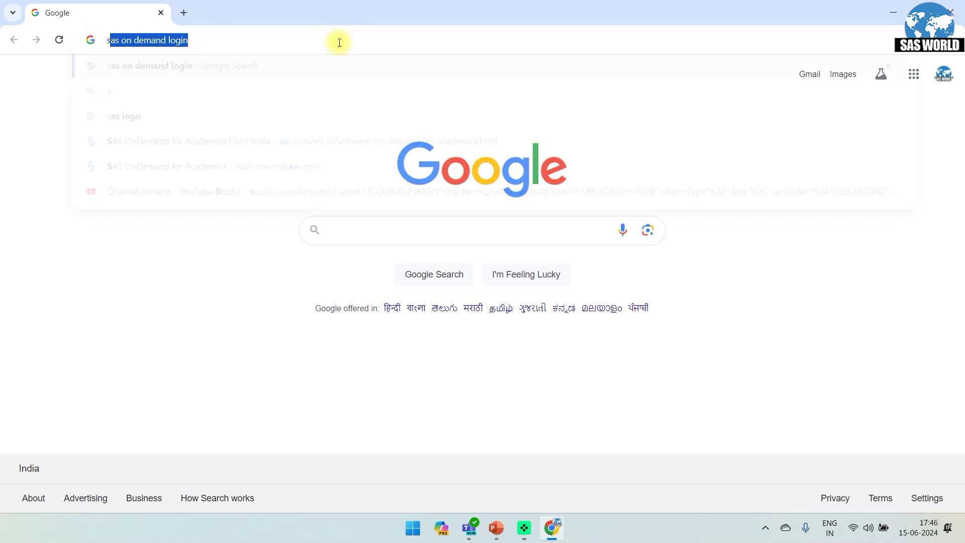
{"action": "type", "text": " d"}
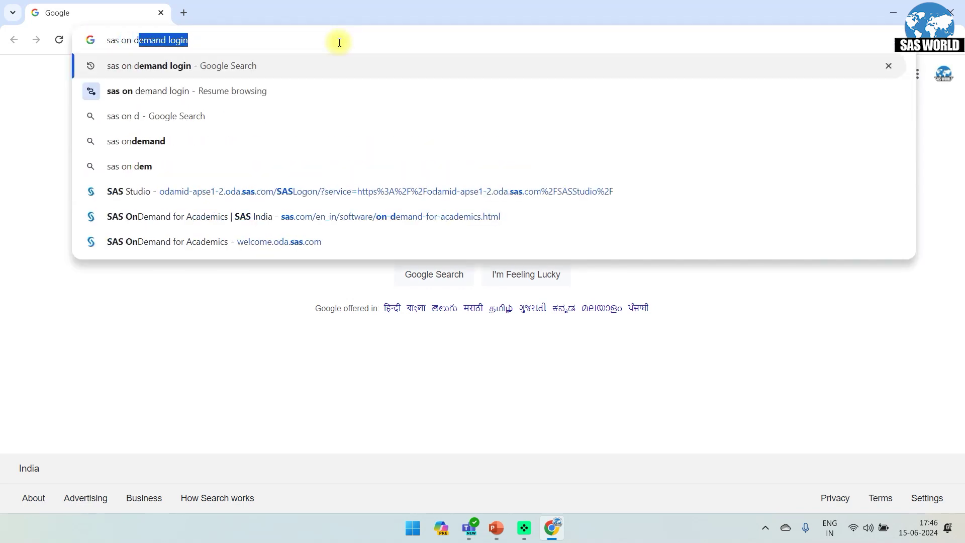
{"action": "type", "text": "emand login"}
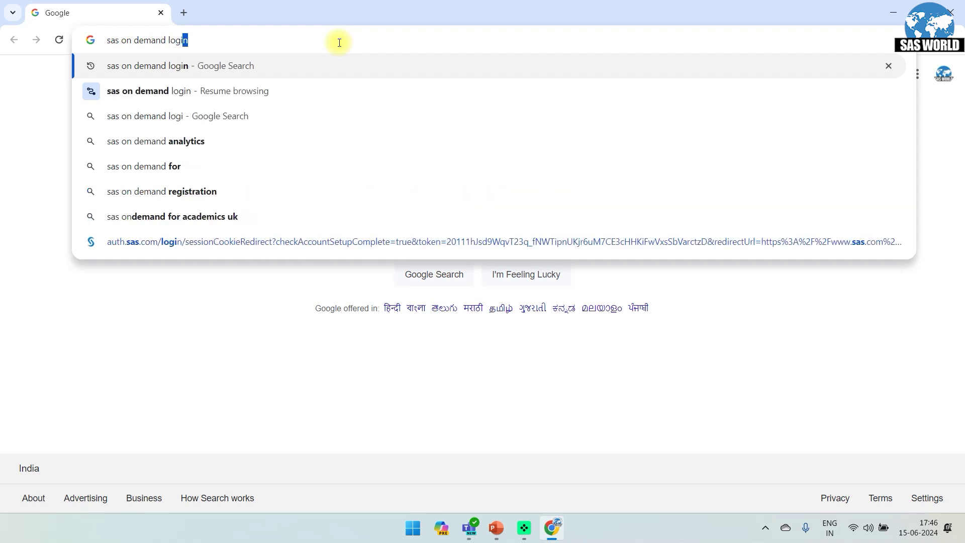
{"action": "key", "text": "Return"}
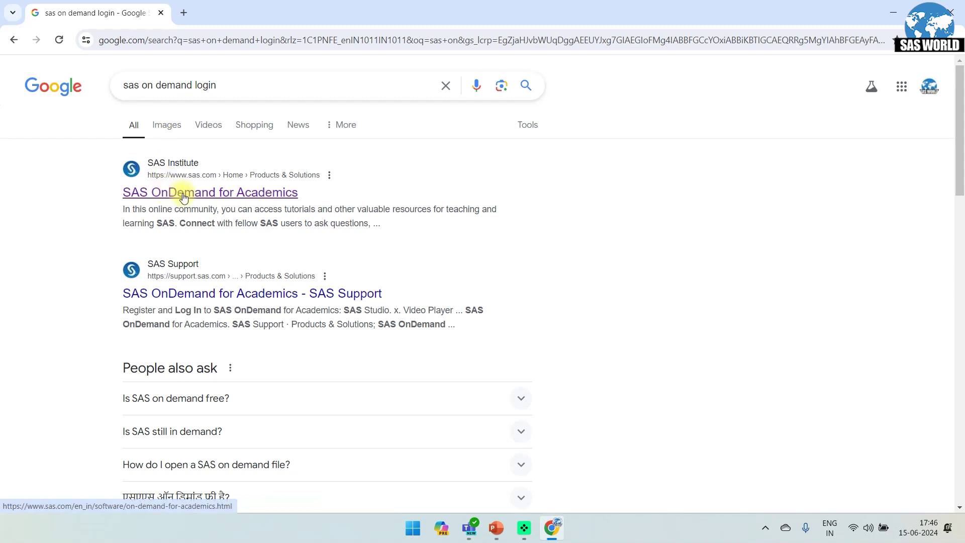
{"action": "left_click", "coordinate": [183, 195]}
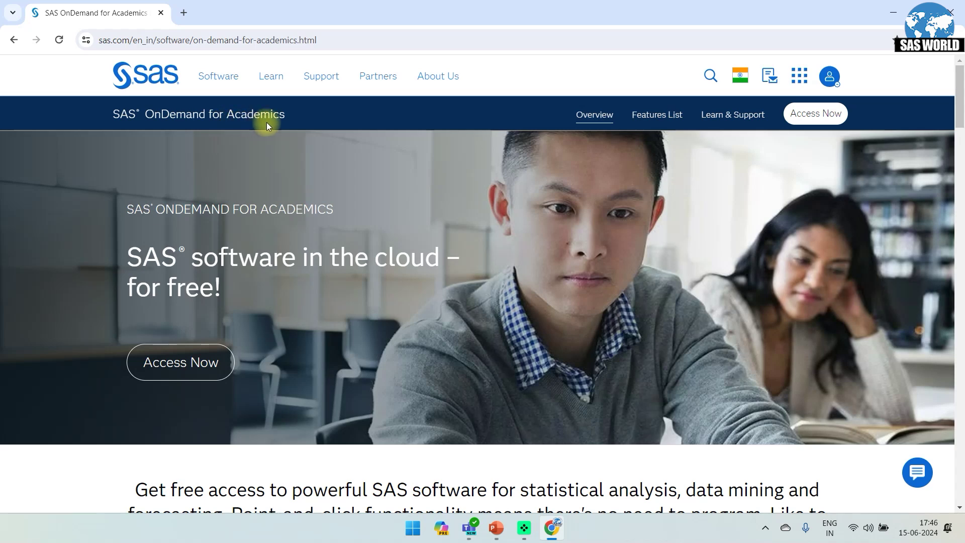
- Enter the Academics portal via Access Now and bring up the Sign In form
{"action": "left_click", "coordinate": [182, 369]}
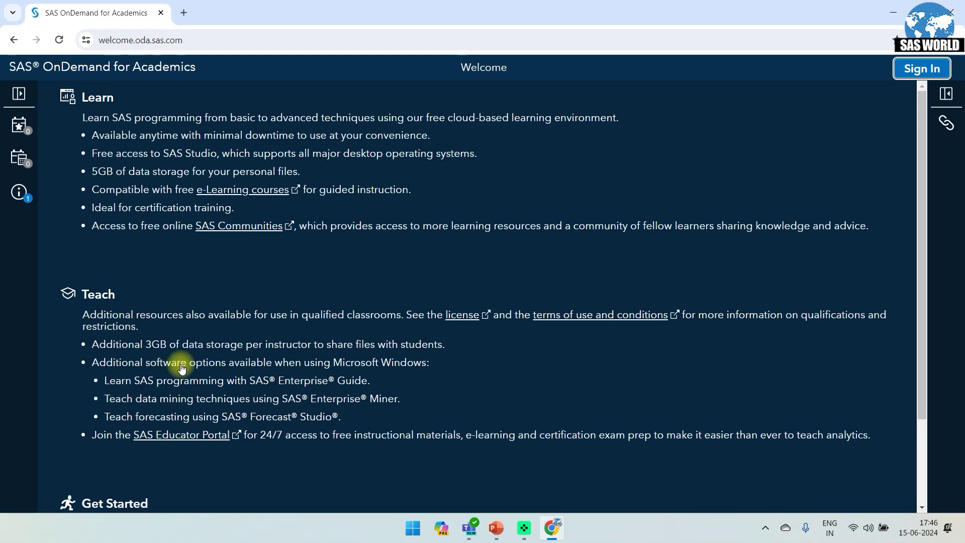
{"action": "left_click", "coordinate": [915, 72]}
{"action": "left_click", "coordinate": [401, 206]}
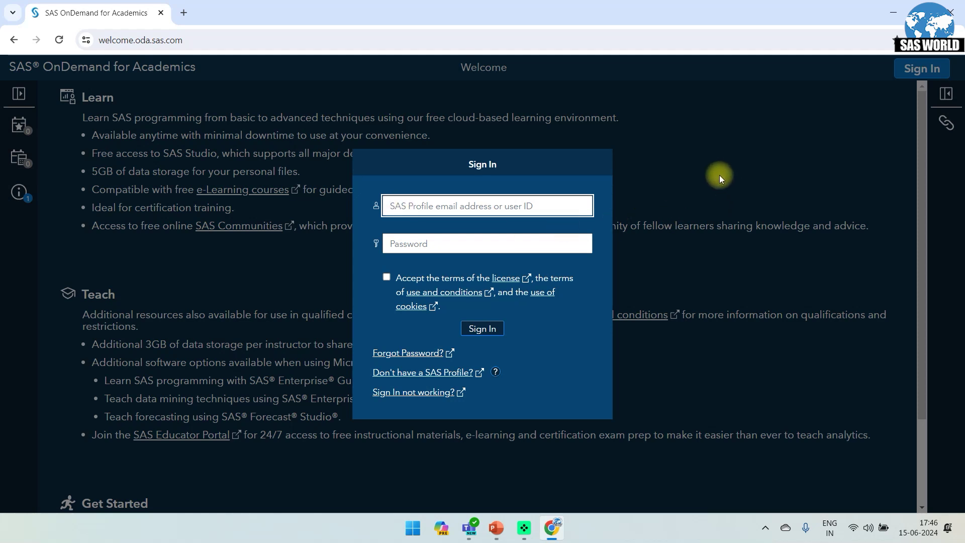
- Sign in with the saved account e-mail and password, accepting the license and terms of use
{"action": "left_click", "coordinate": [421, 207]}
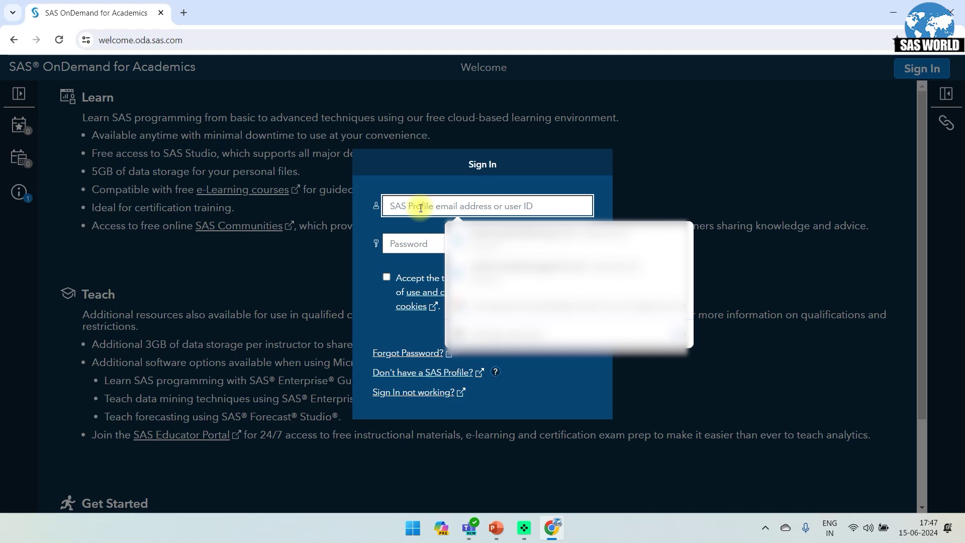
{"action": "type", "text": "off"}
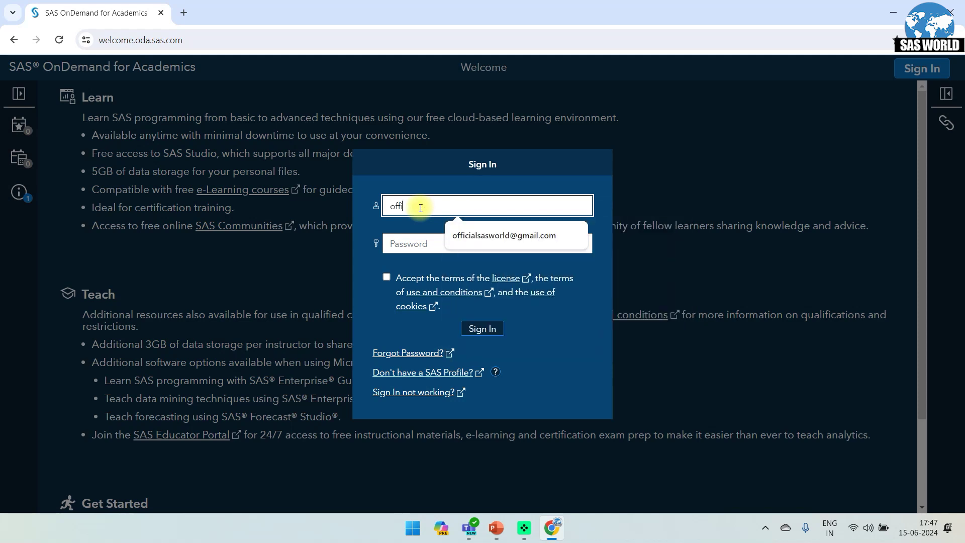
{"action": "type", "text": "i"}
{"action": "left_click", "coordinate": [503, 236]}
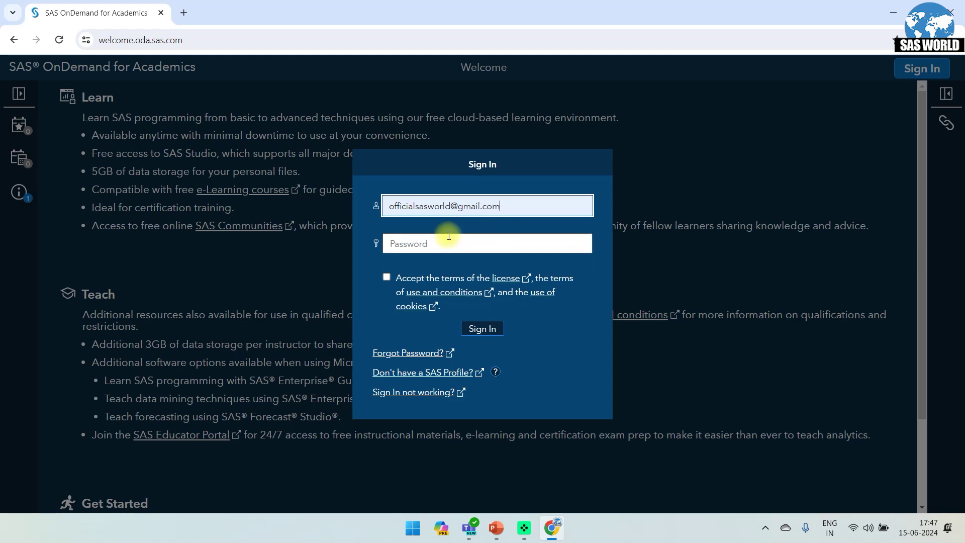
{"action": "left_click", "coordinate": [422, 241]}
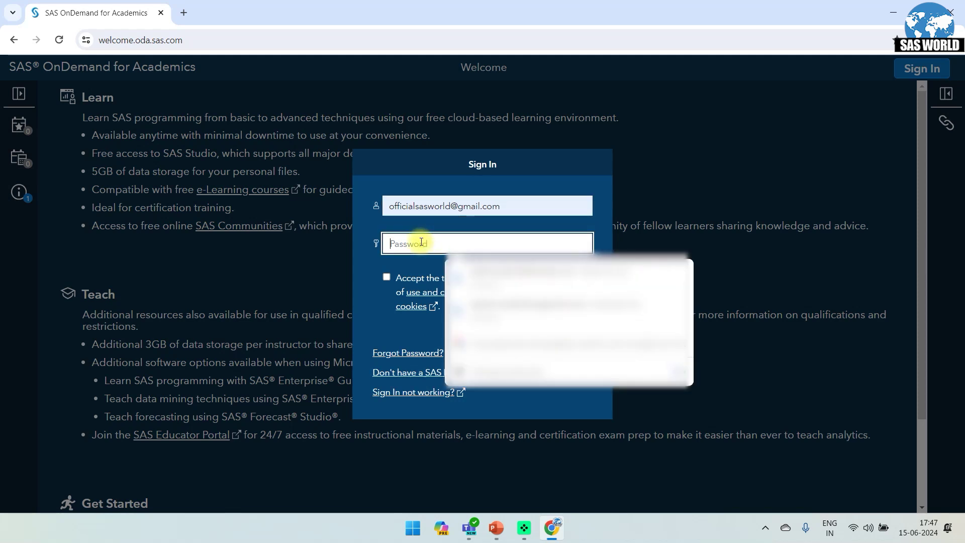
{"action": "type", "text": "•"}
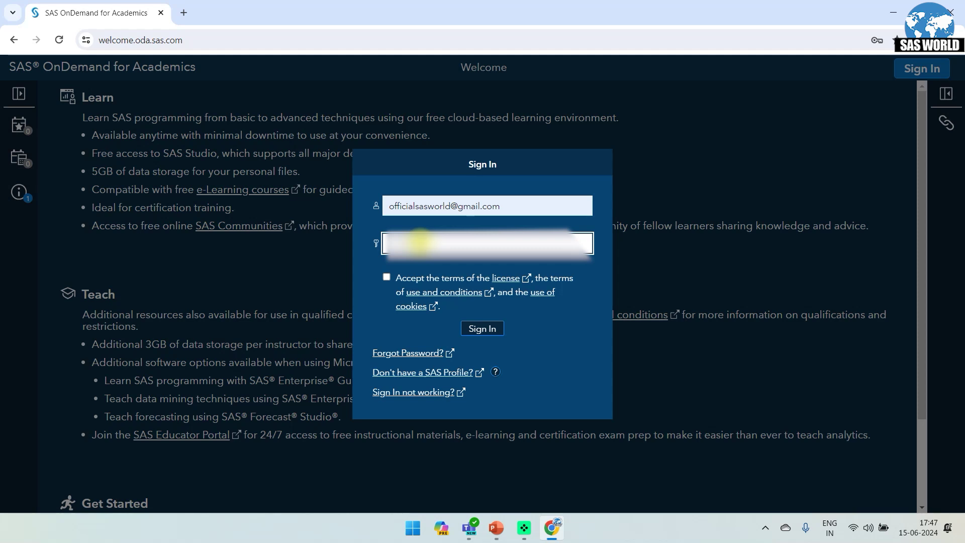
{"action": "left_click", "coordinate": [386, 277]}
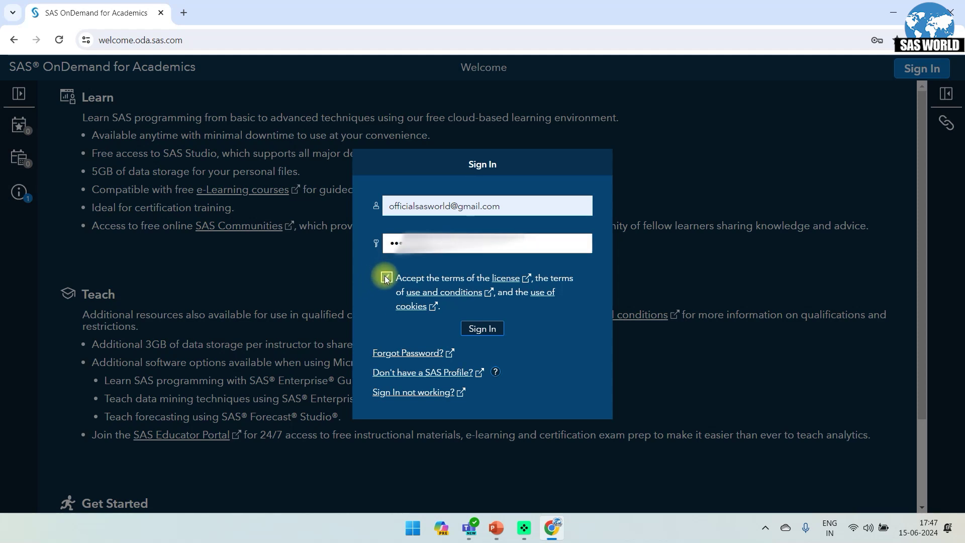
{"action": "left_click", "coordinate": [482, 330]}
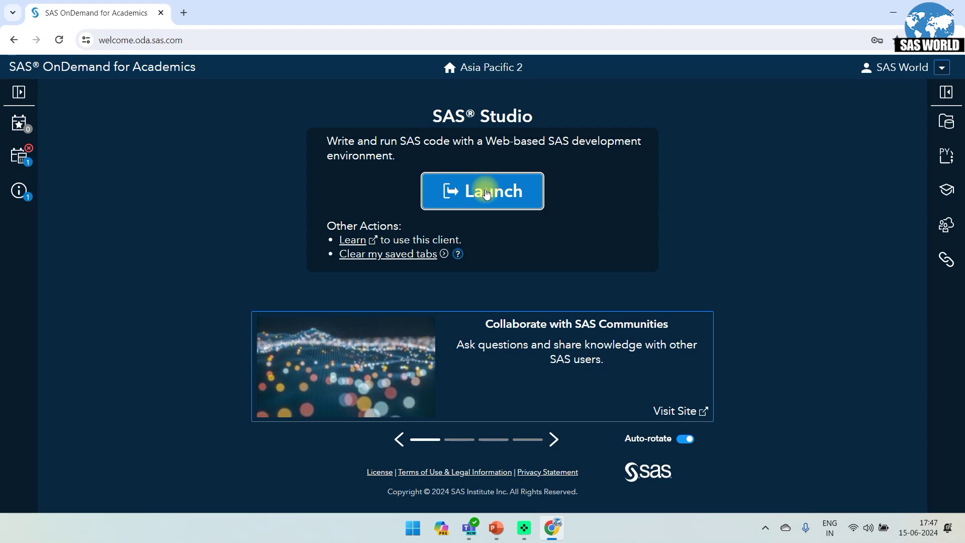
- Launch SAS Studio from the Asia Pacific 2 dashboard panel
{"action": "left_click", "coordinate": [486, 193]}
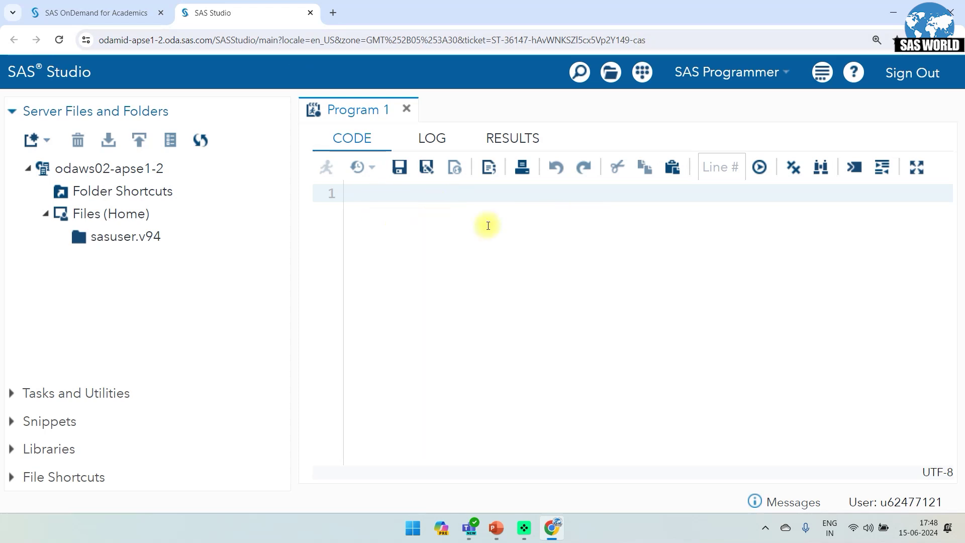
{"action": "left_click", "coordinate": [354, 193]}
{"action": "left_click", "coordinate": [428, 138]}
{"action": "left_click", "coordinate": [505, 138]}
{"action": "left_click", "coordinate": [352, 138]}
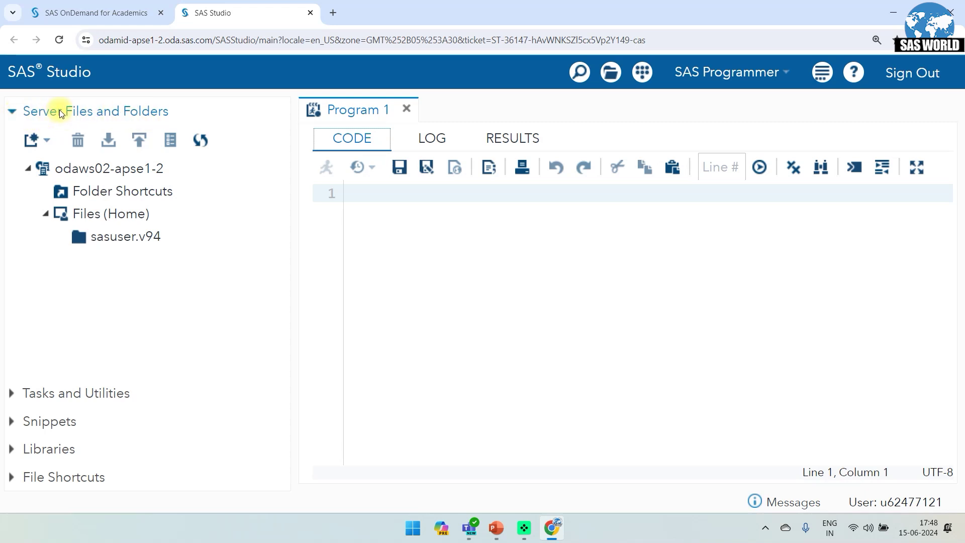
{"action": "left_click", "coordinate": [11, 448]}
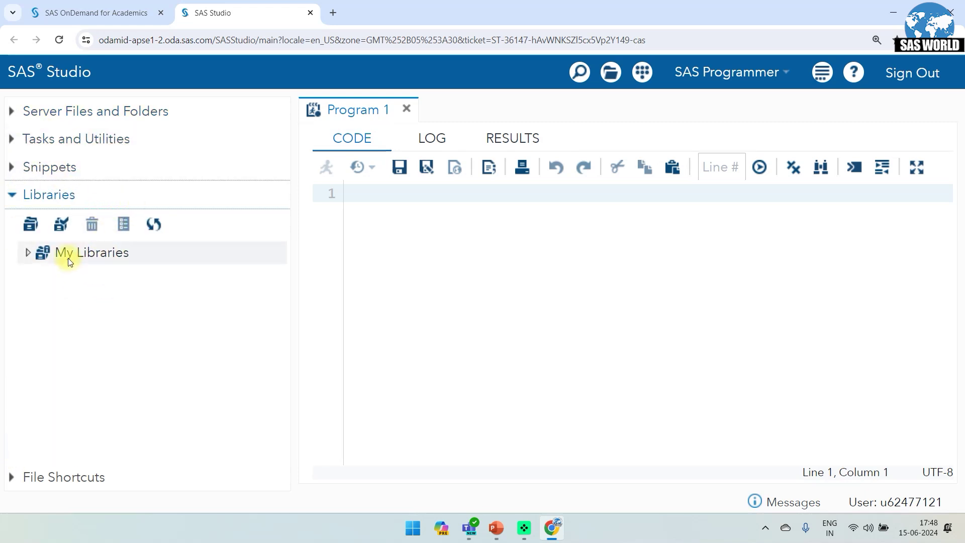
{"action": "left_click", "coordinate": [12, 112]}
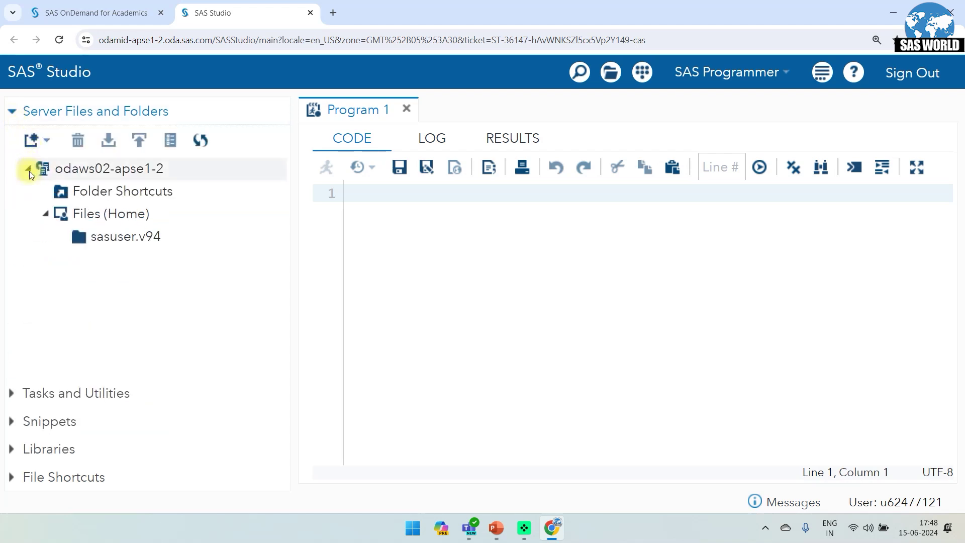
{"action": "left_click", "coordinate": [78, 171]}
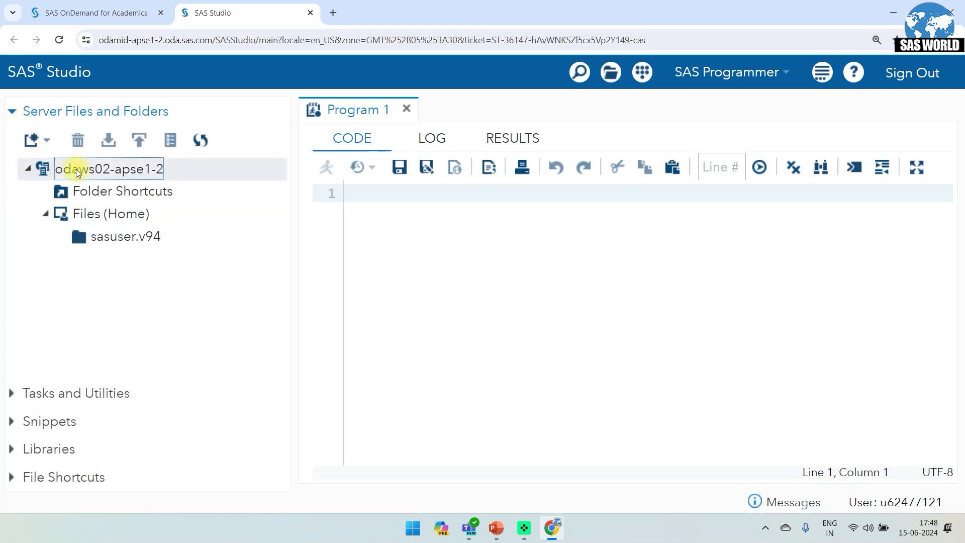
{"action": "left_click", "coordinate": [27, 169]}
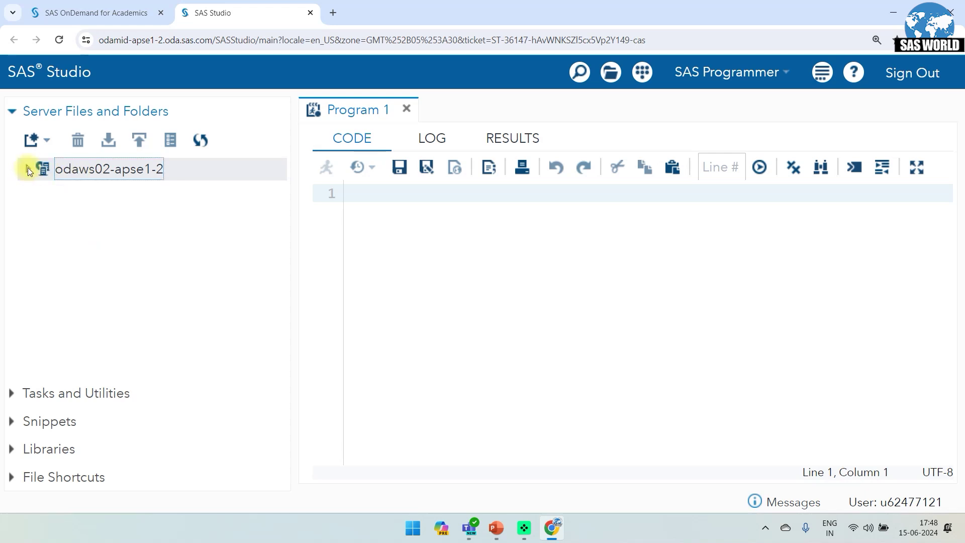
{"action": "left_click", "coordinate": [28, 168]}
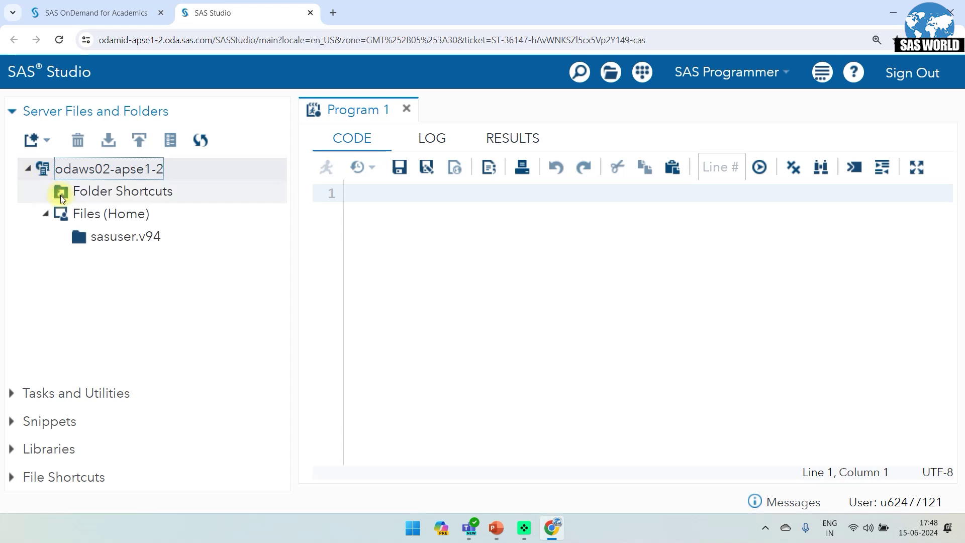
{"action": "left_click", "coordinate": [88, 215]}
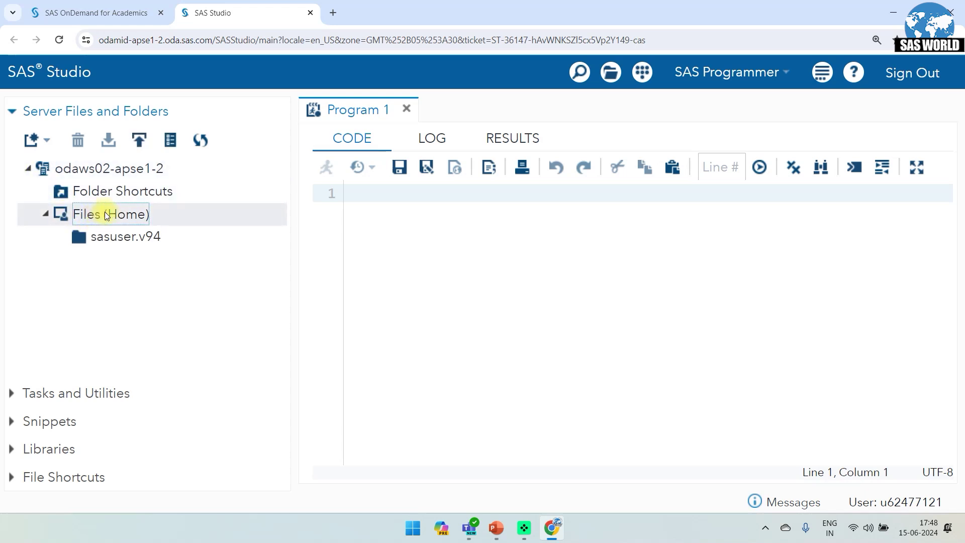
- Add a folder under Files (Home) named with the user's first name, then select it
{"action": "right_click", "coordinate": [139, 218]}
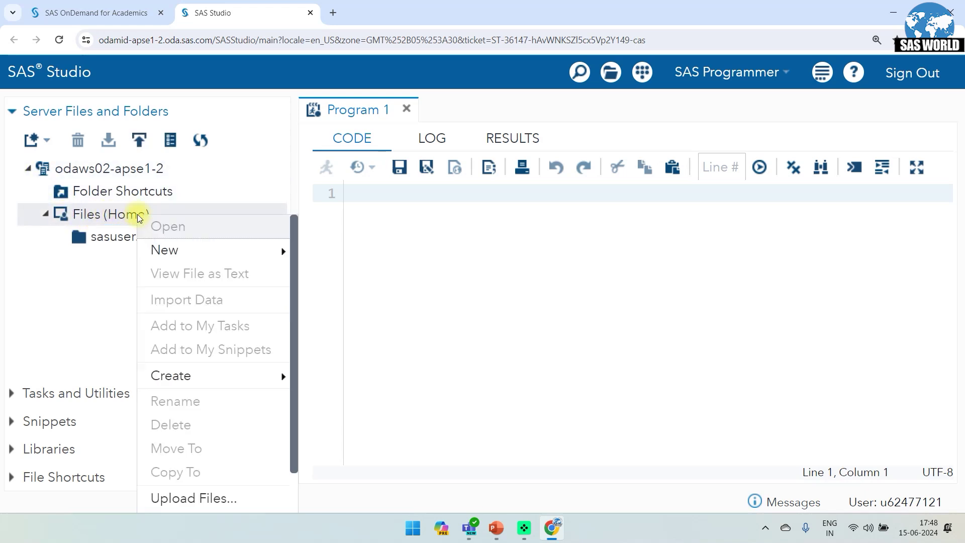
{"action": "mouse_move", "coordinate": [223, 257]}
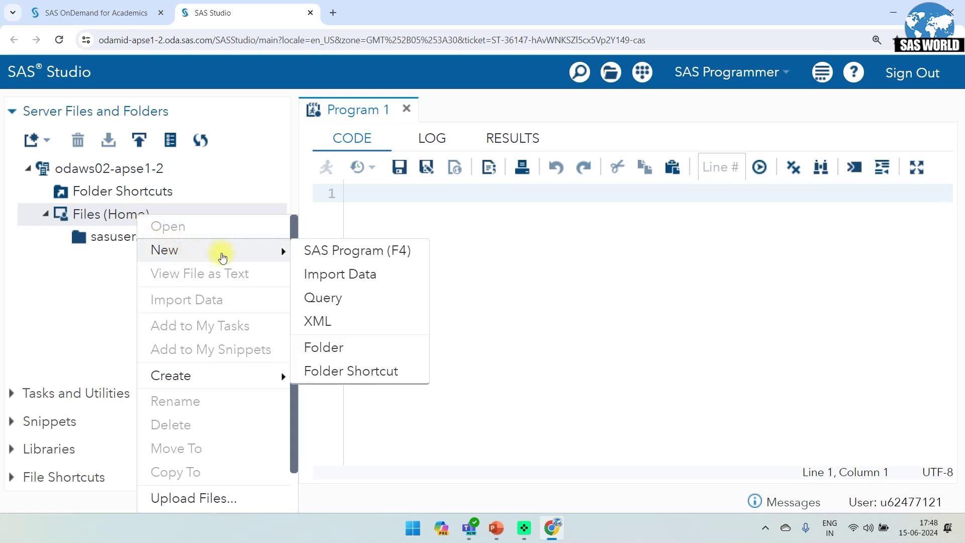
{"action": "left_click", "coordinate": [338, 353]}
{"action": "left_click", "coordinate": [385, 292]}
{"action": "left_click_drag", "start_coordinate": [385, 292], "coordinate": [288, 294]}
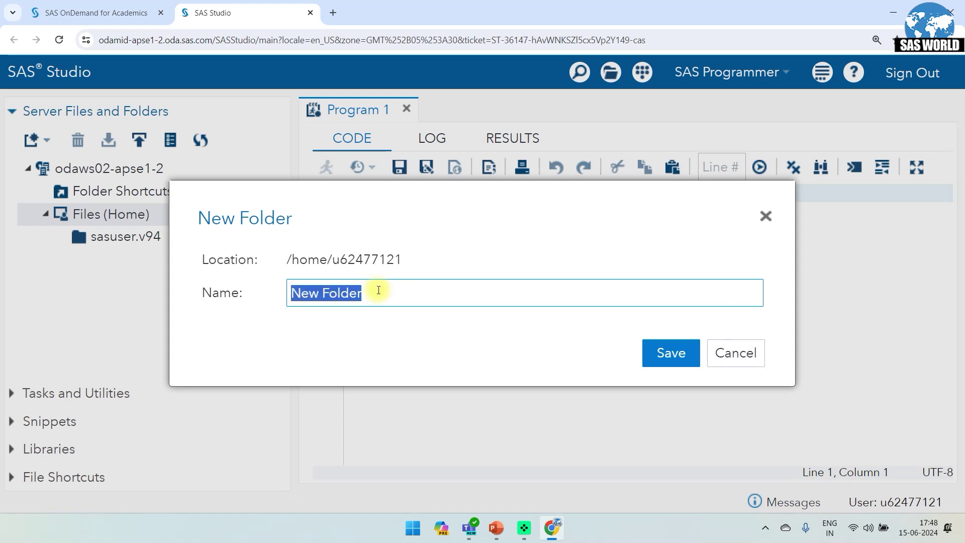
{"action": "type", "text": "Rajesh"}
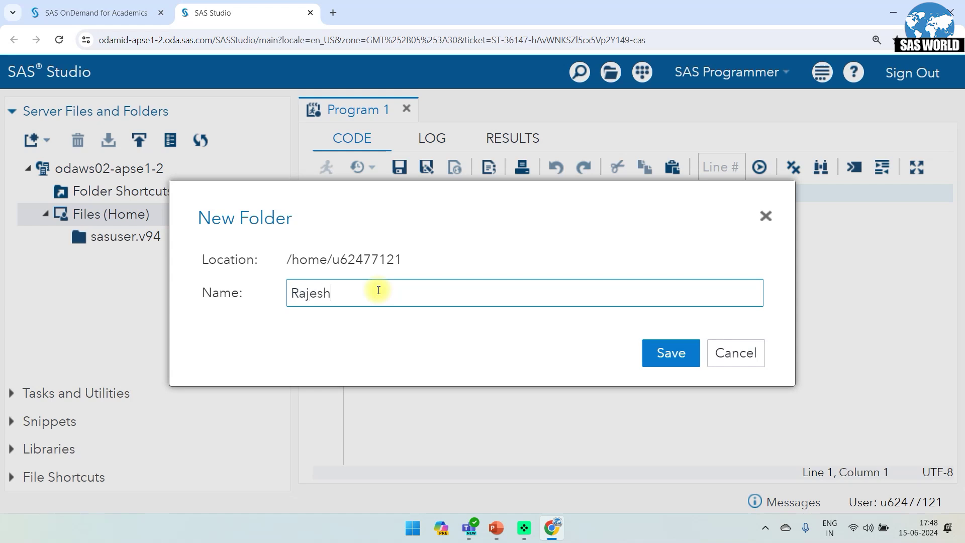
{"action": "left_click", "coordinate": [674, 357]}
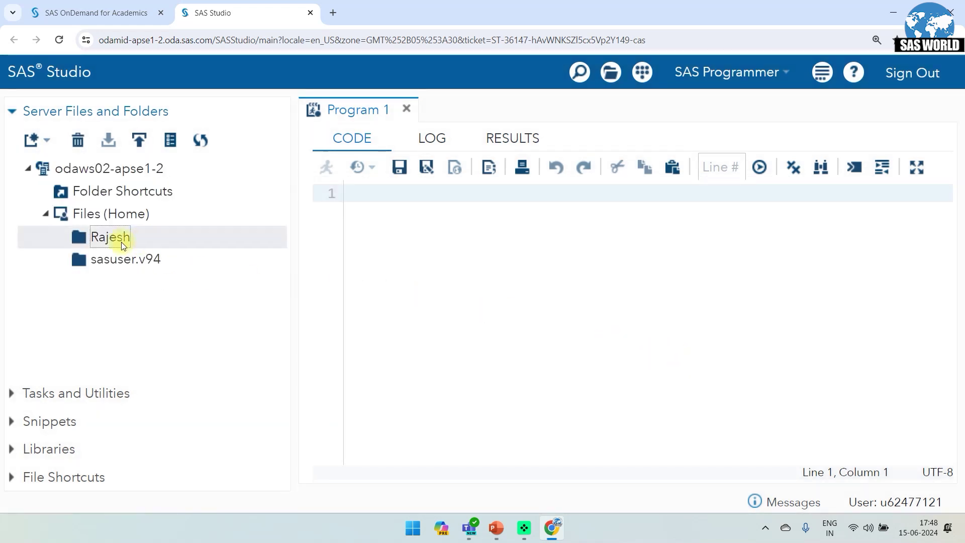
{"action": "left_click", "coordinate": [115, 240]}
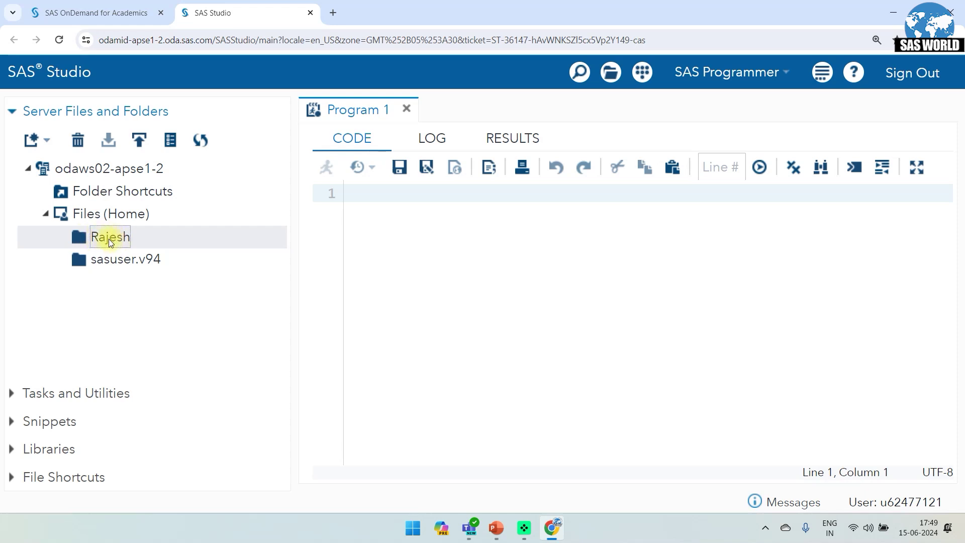
- Minimize the browser and open Medical_Drug_Amount from the desktop's Excel_files folder
{"action": "left_click", "coordinate": [892, 14]}
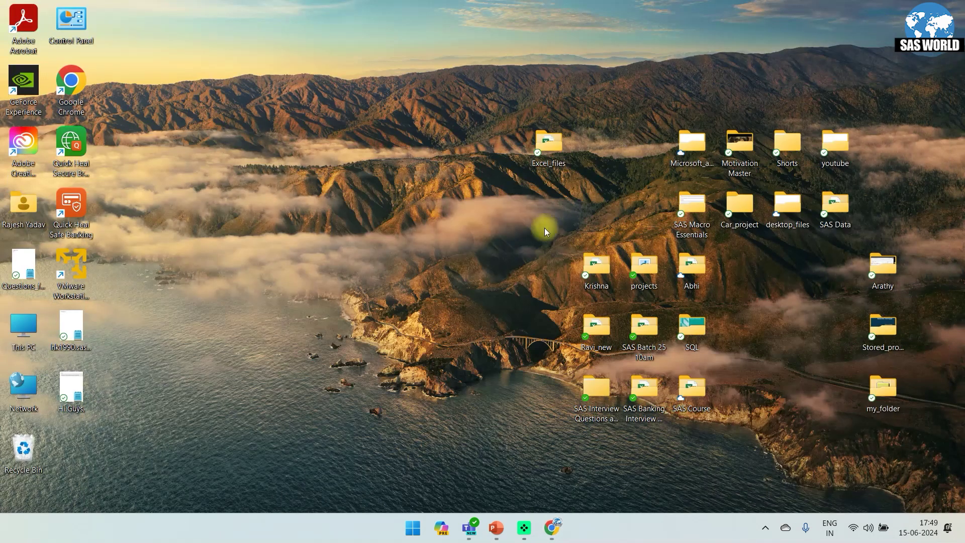
{"action": "double_click", "coordinate": [543, 146]}
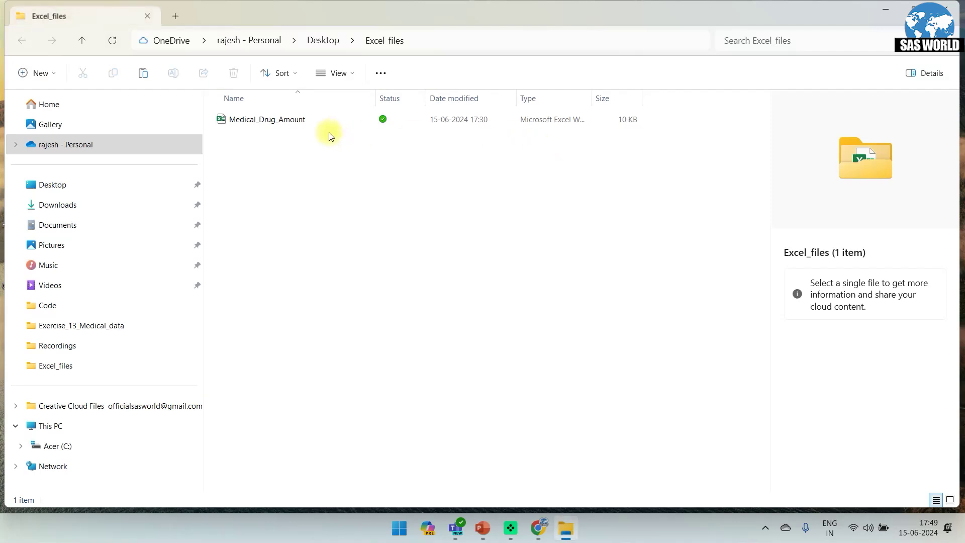
{"action": "left_click", "coordinate": [251, 121]}
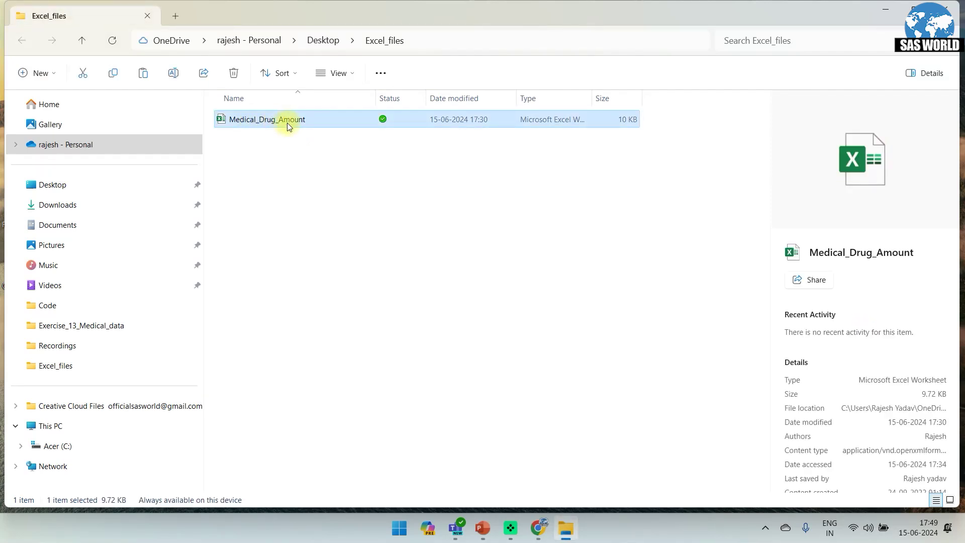
{"action": "double_click", "coordinate": [318, 121]}
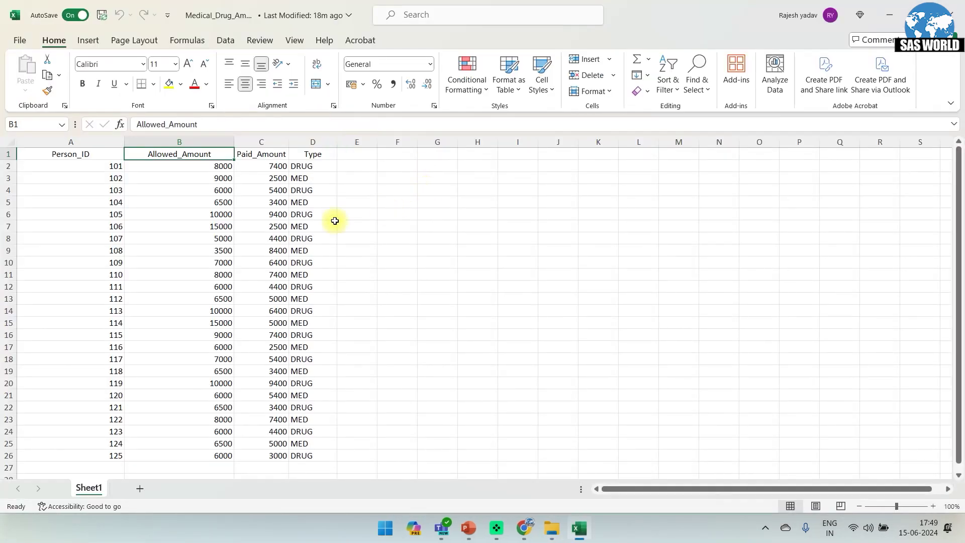
- Inspect the Person_ID, Allowed_Amount, Paid_Amount and Type headers and the A1:D26 data range
{"action": "left_click", "coordinate": [71, 155]}
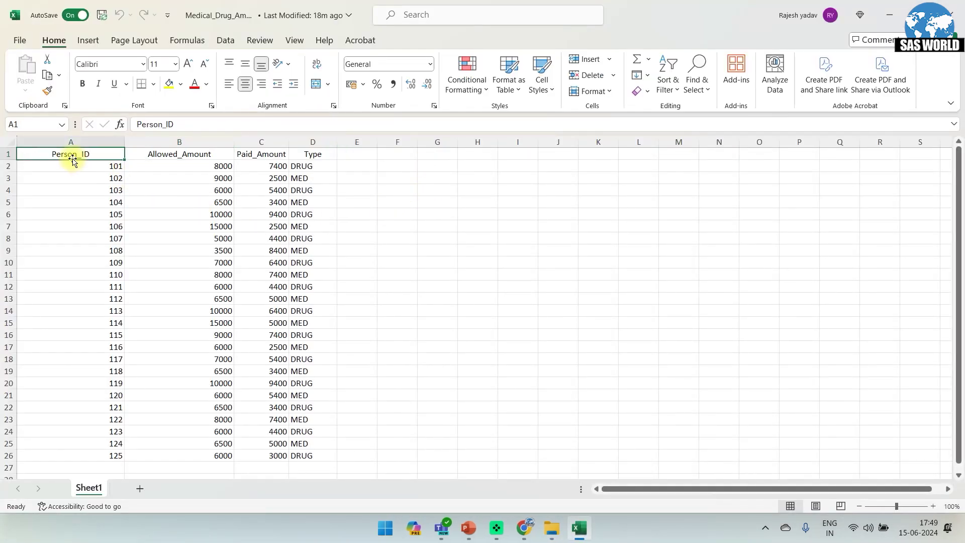
{"action": "left_click", "coordinate": [166, 154]}
{"action": "left_click", "coordinate": [253, 154]}
{"action": "left_click", "coordinate": [313, 153]}
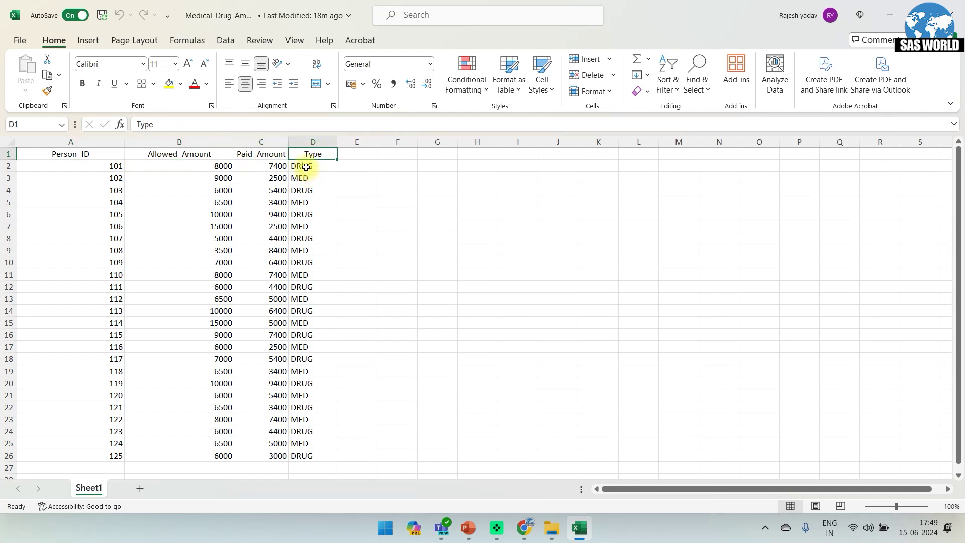
{"action": "left_click", "coordinate": [117, 170]}
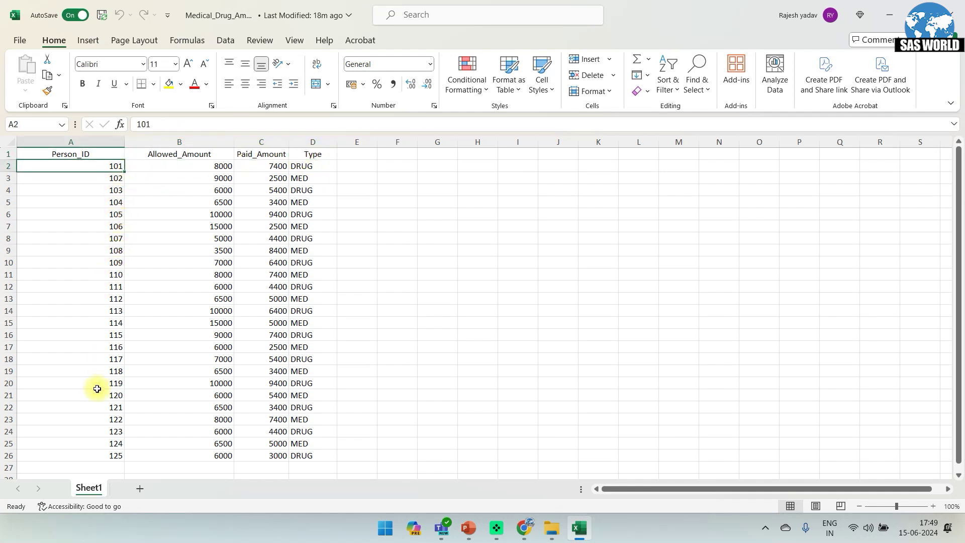
{"action": "left_click_drag", "start_coordinate": [78, 156], "coordinate": [299, 454]}
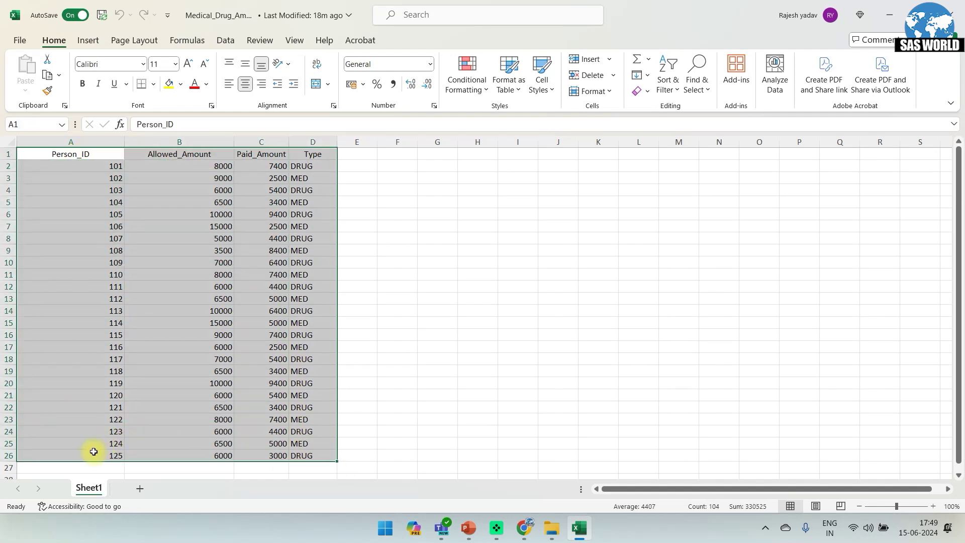
- Review the header row, data rows and 25 Person_ID values, then close the workbook
{"action": "left_click", "coordinate": [75, 155]}
{"action": "left_click_drag", "start_coordinate": [58, 151], "coordinate": [306, 157]}
{"action": "left_click_drag", "start_coordinate": [114, 170], "coordinate": [312, 452]}
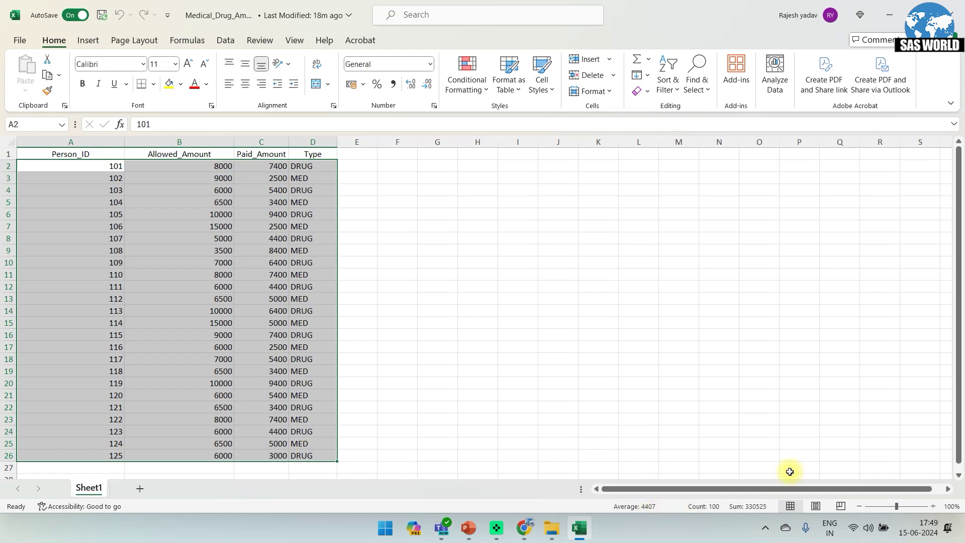
{"action": "left_click_drag", "start_coordinate": [112, 165], "coordinate": [113, 449]}
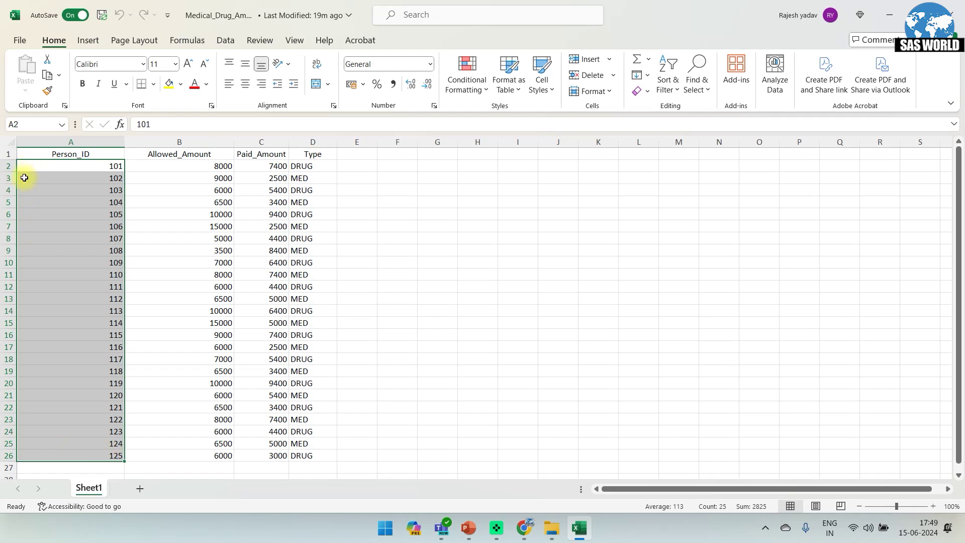
{"action": "left_click", "coordinate": [211, 168]}
{"action": "left_click", "coordinate": [88, 150]}
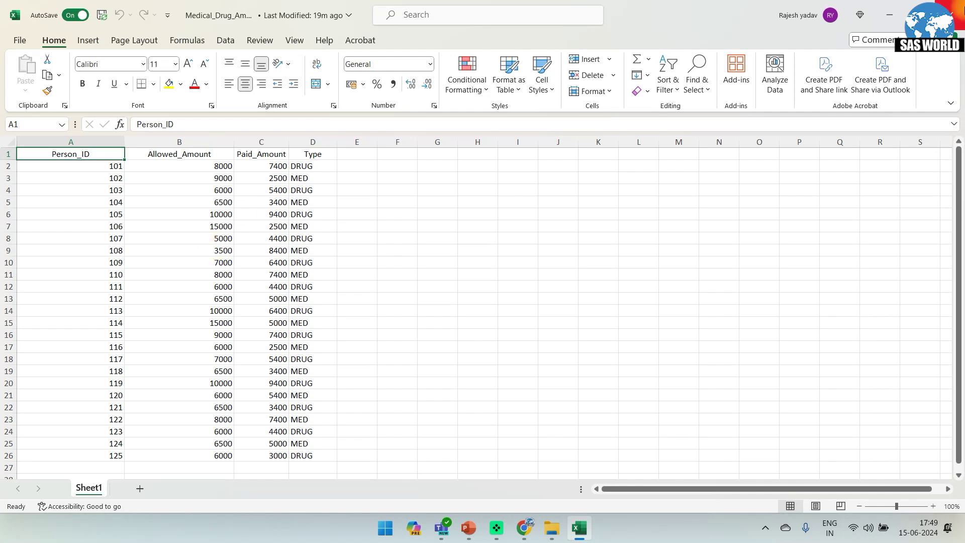
{"action": "left_click", "coordinate": [951, 14]}
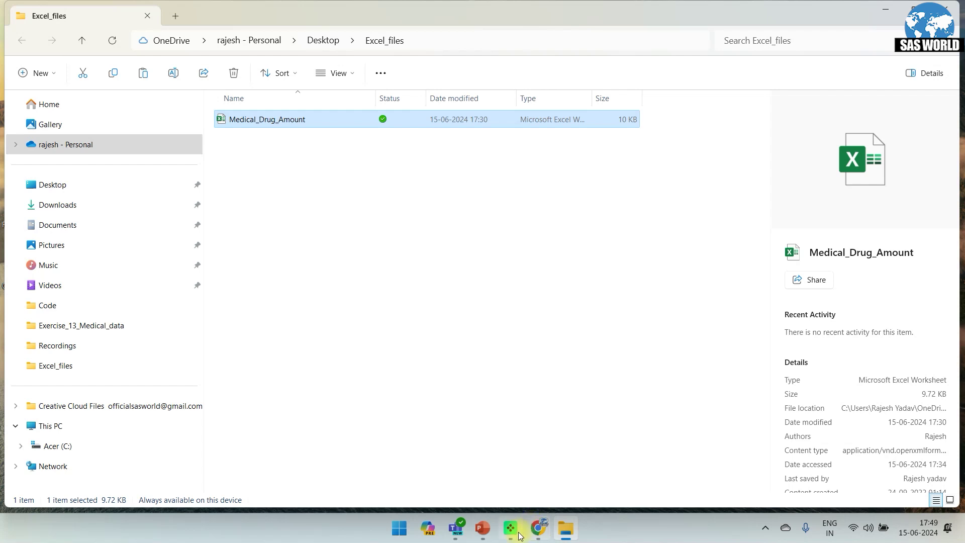
- Back in SAS Studio, start an Upload Files action on the personal folder
{"action": "left_click", "coordinate": [538, 527]}
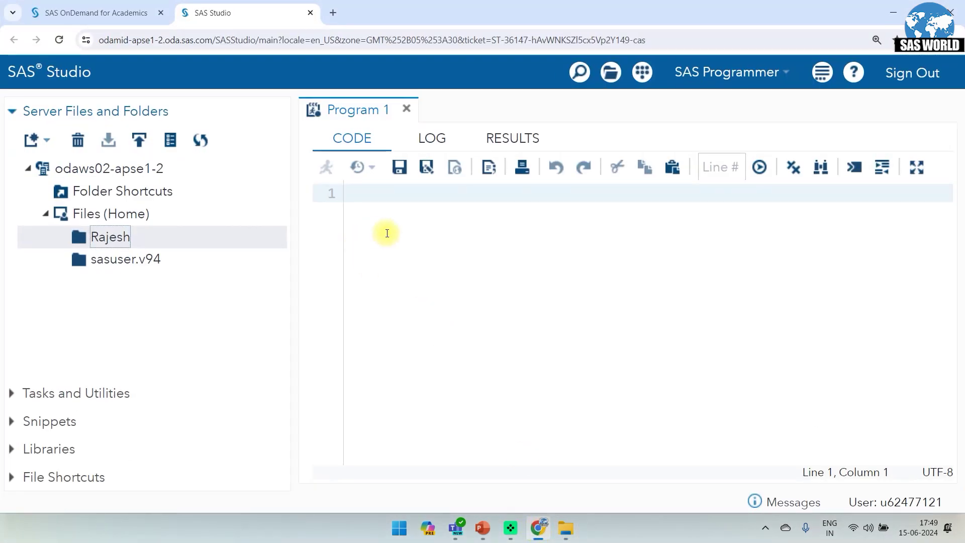
{"action": "right_click", "coordinate": [108, 239]}
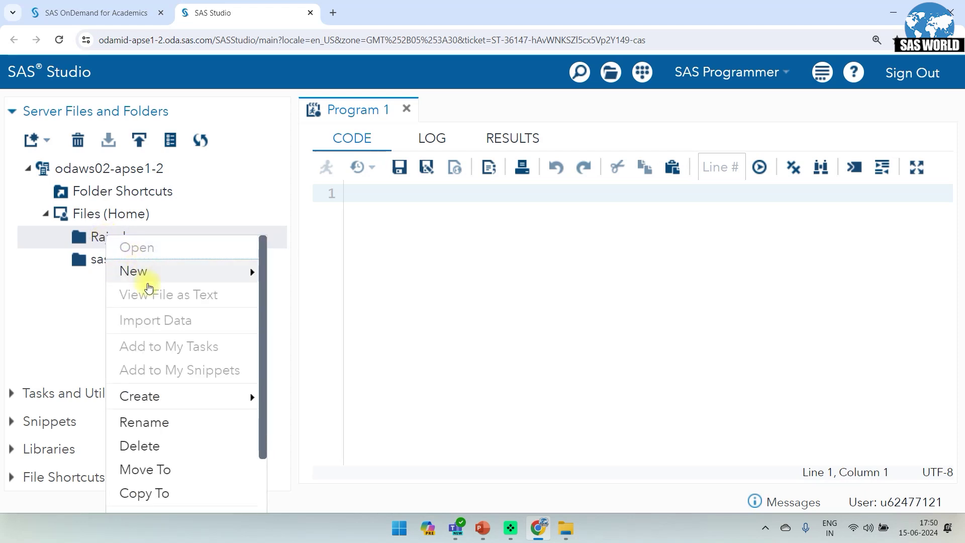
{"action": "scroll", "coordinate": [171, 371], "scroll_direction": "down", "scroll_amount": 2}
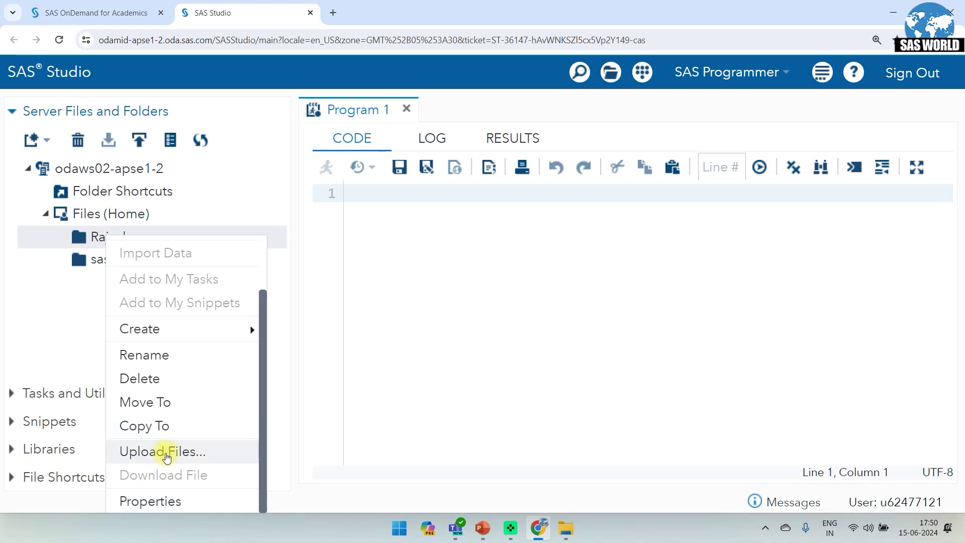
{"action": "left_click", "coordinate": [215, 454]}
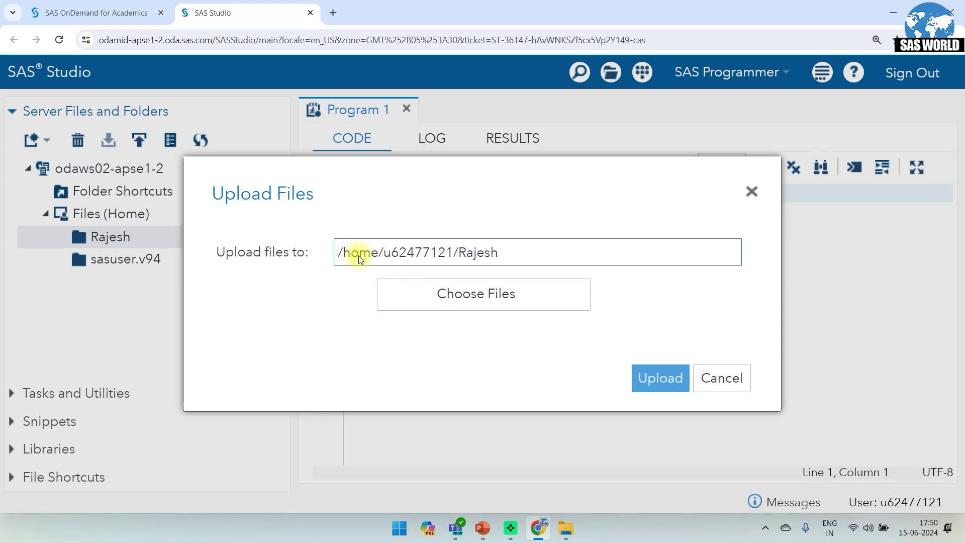
- Compare the upload destination path with the local Excel_files folder path
{"action": "left_click_drag", "start_coordinate": [498, 253], "coordinate": [415, 255]}
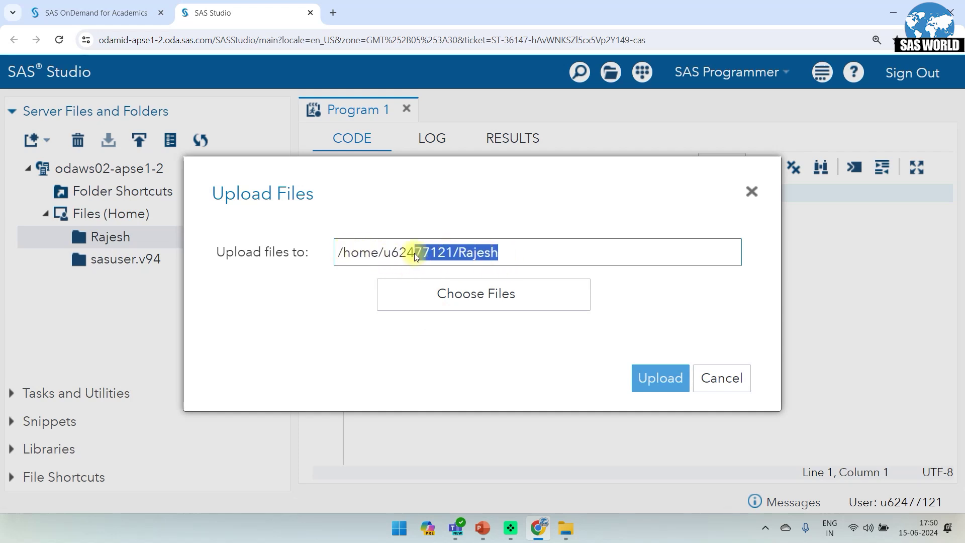
{"action": "left_click", "coordinate": [343, 255]}
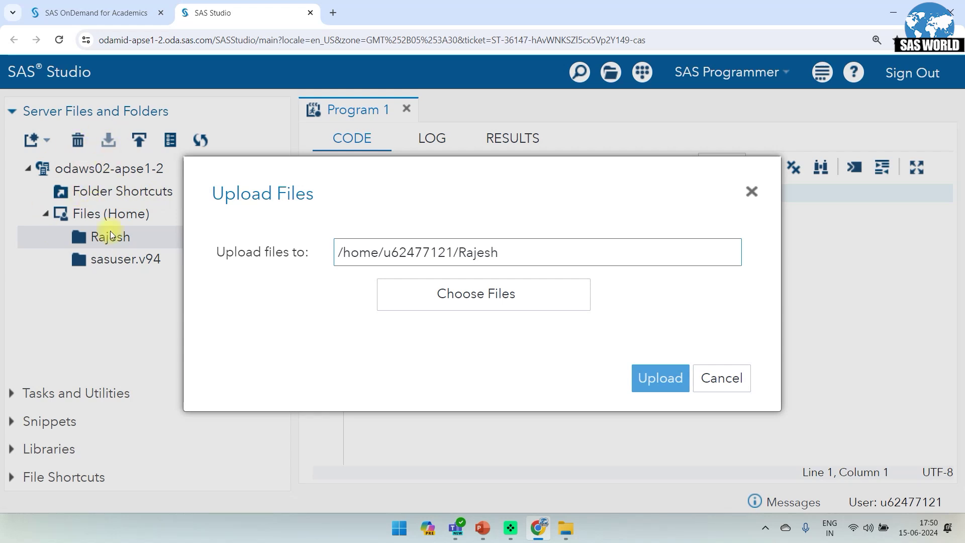
{"action": "left_click_drag", "start_coordinate": [522, 251], "coordinate": [356, 256]}
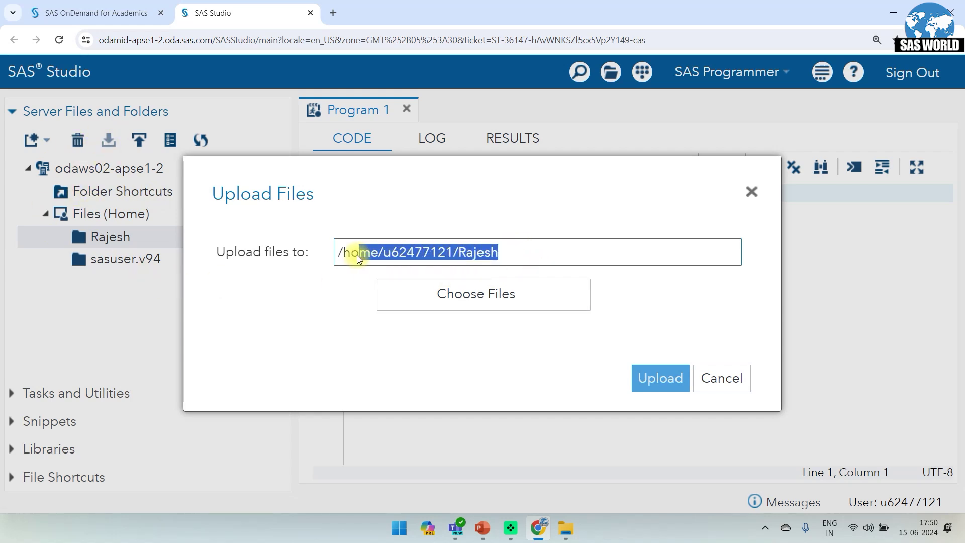
{"action": "left_click_drag", "start_coordinate": [507, 254], "coordinate": [305, 261]}
{"action": "left_click", "coordinate": [565, 527]}
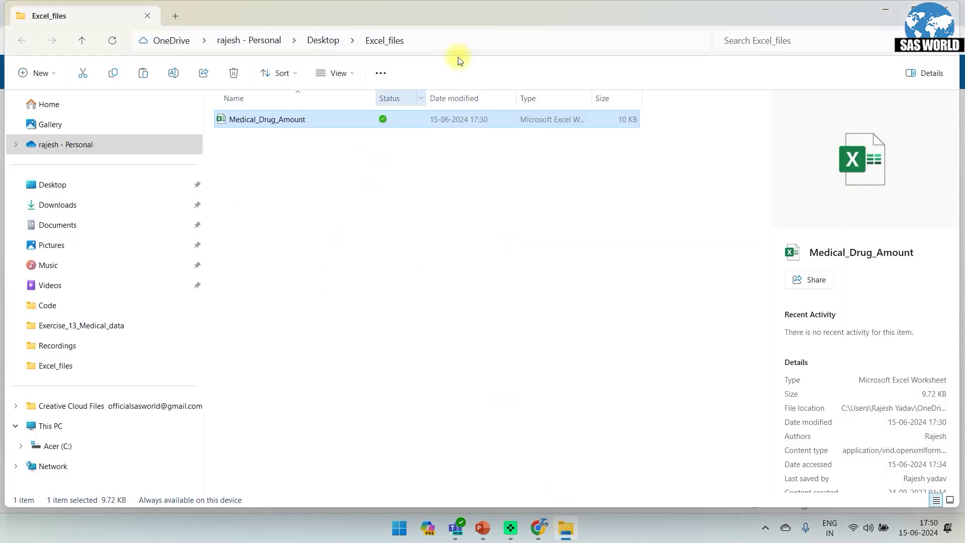
{"action": "left_click", "coordinate": [469, 43]}
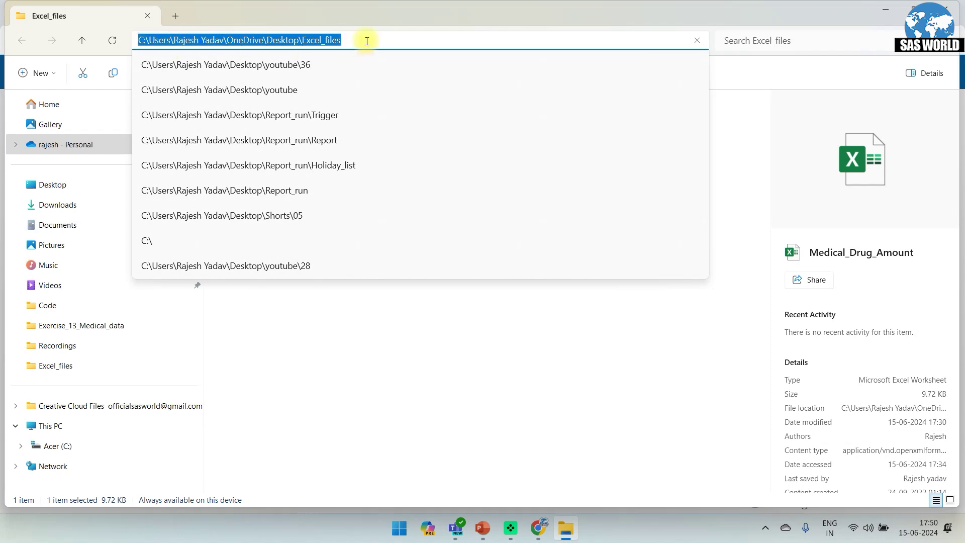
{"action": "left_click", "coordinate": [539, 527]}
{"action": "left_click_drag", "start_coordinate": [530, 251], "coordinate": [337, 250]}
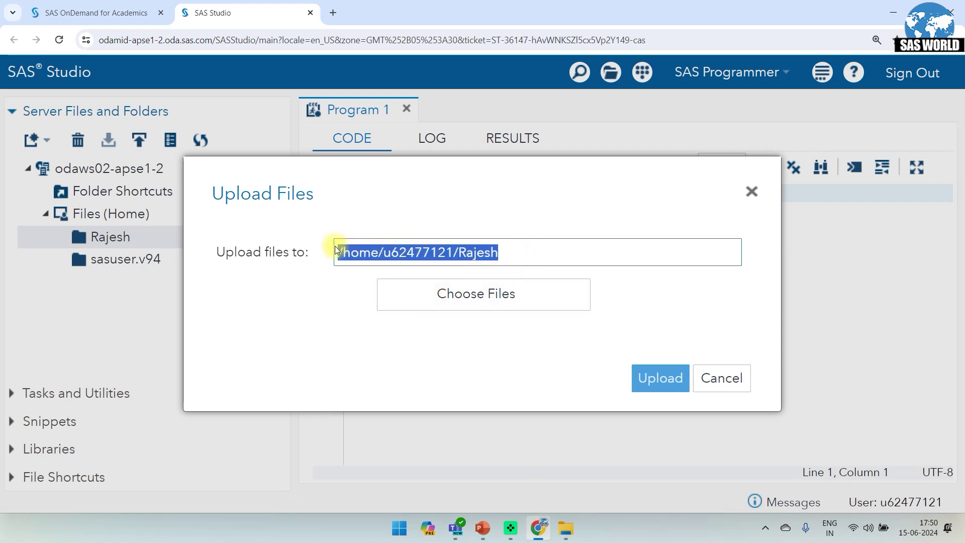
{"action": "left_click", "coordinate": [535, 251]}
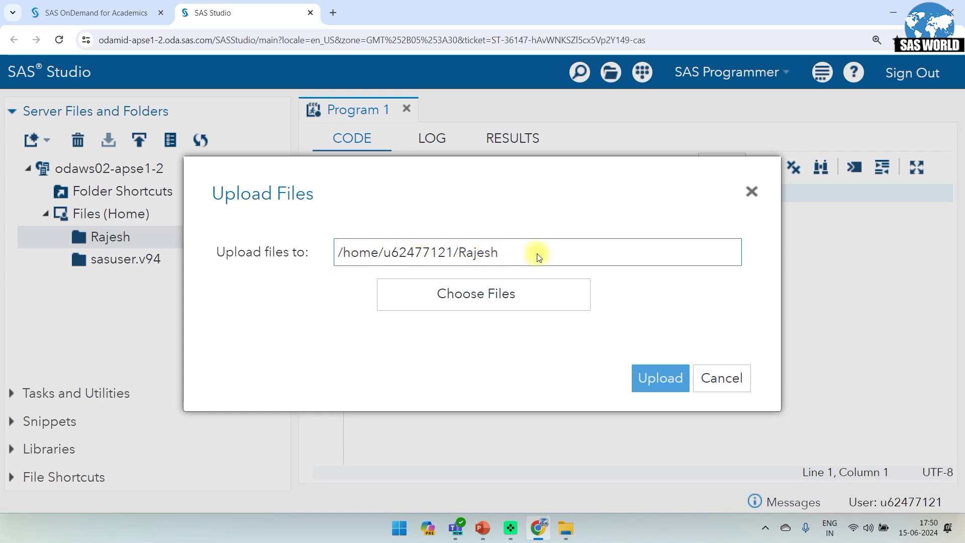
- Choose Medical_Drug_Amount.xlsx from the local Excel_files folder as the file to upload
{"action": "left_click", "coordinate": [466, 297]}
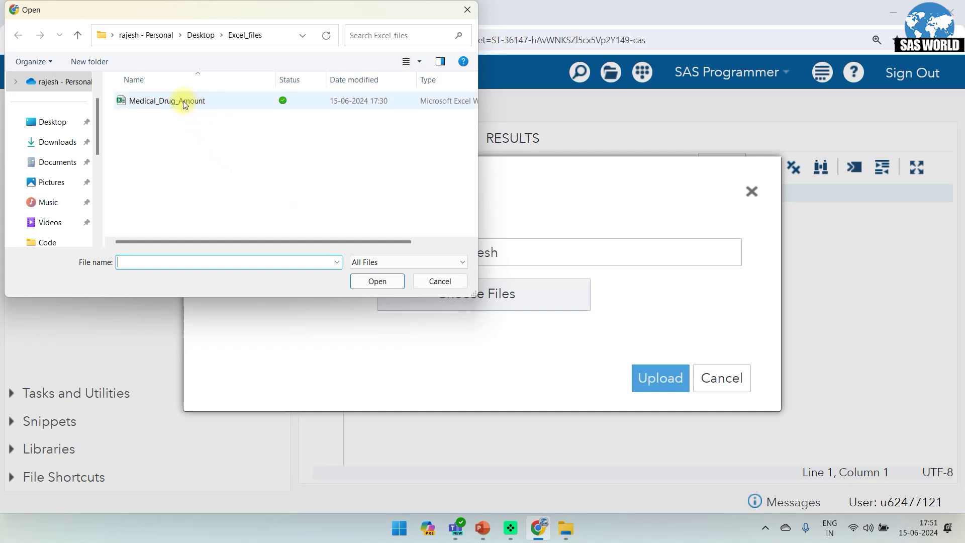
{"action": "left_click", "coordinate": [278, 43]}
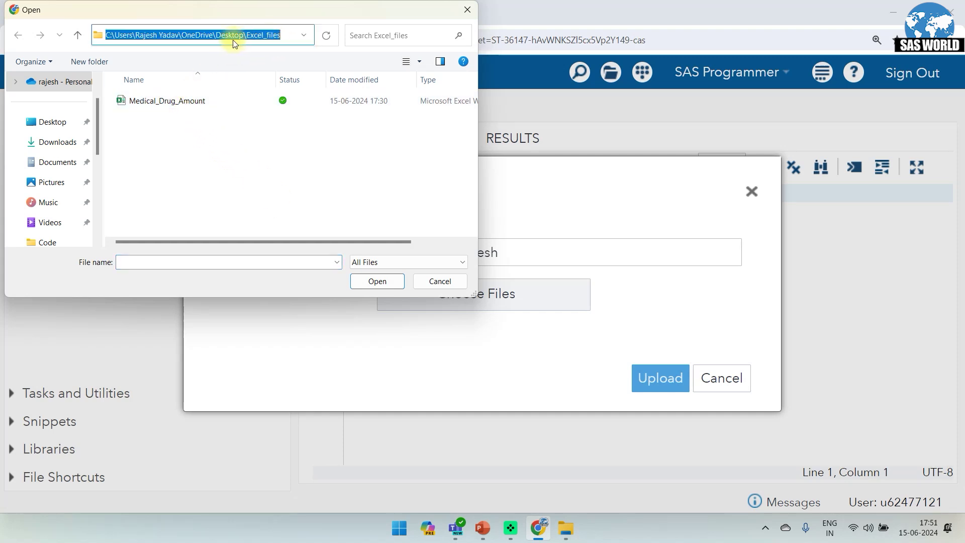
{"action": "left_click", "coordinate": [178, 101]}
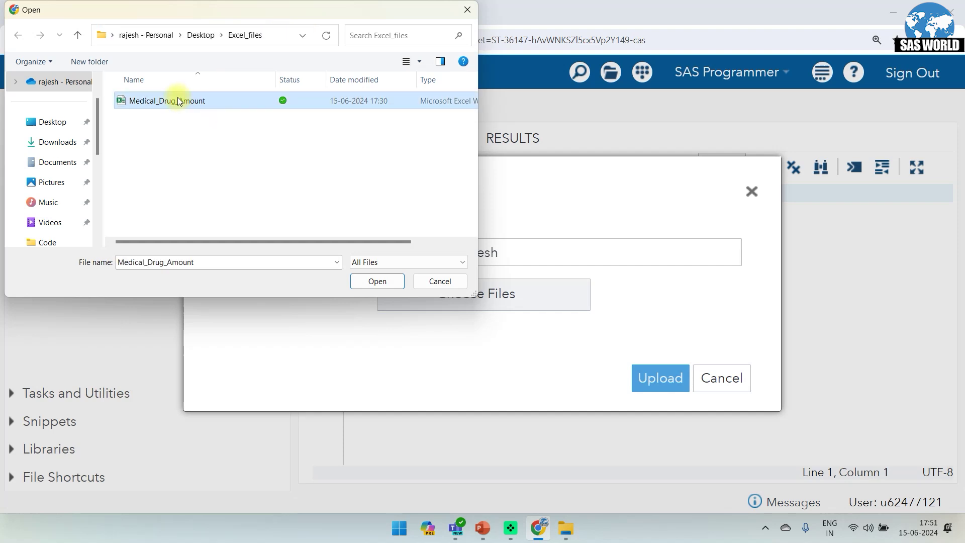
{"action": "left_click", "coordinate": [378, 282]}
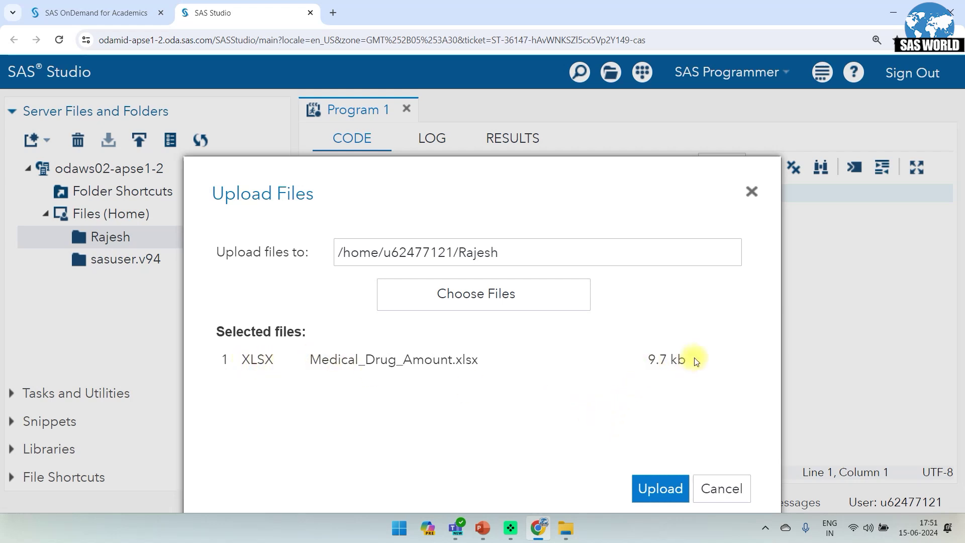
- Upload Medical_Drug_Amount.xlsx and bring up its actions in the personal folder
{"action": "left_click", "coordinate": [661, 490]}
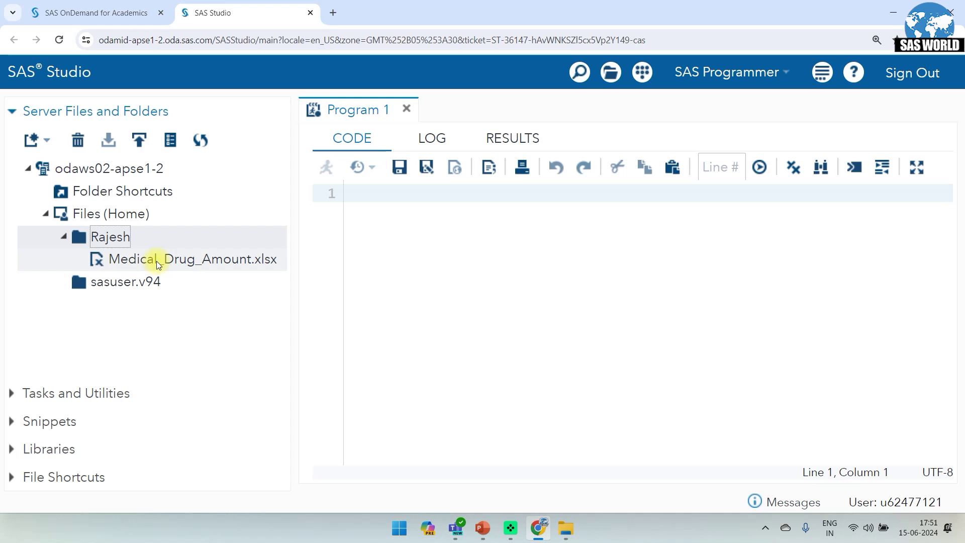
{"action": "left_click", "coordinate": [167, 260]}
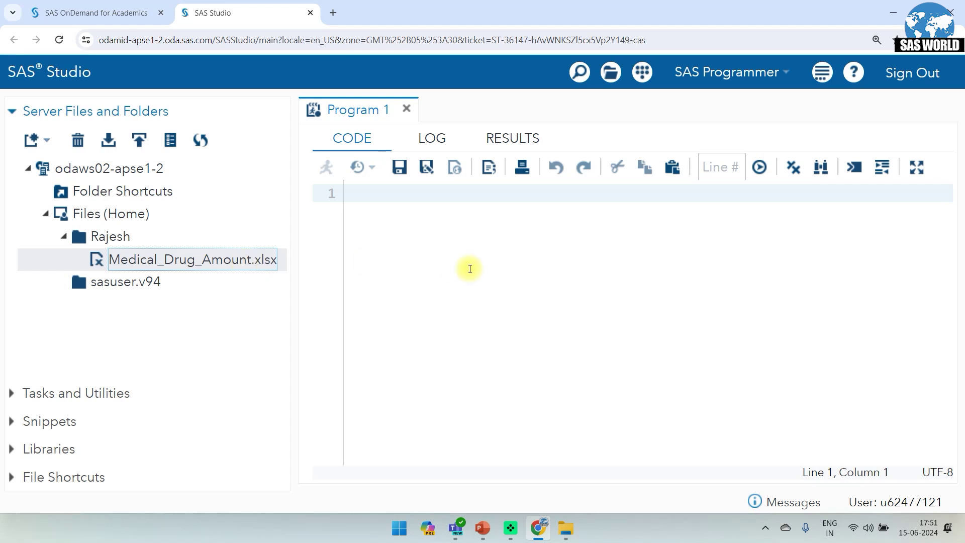
{"action": "right_click", "coordinate": [189, 261]}
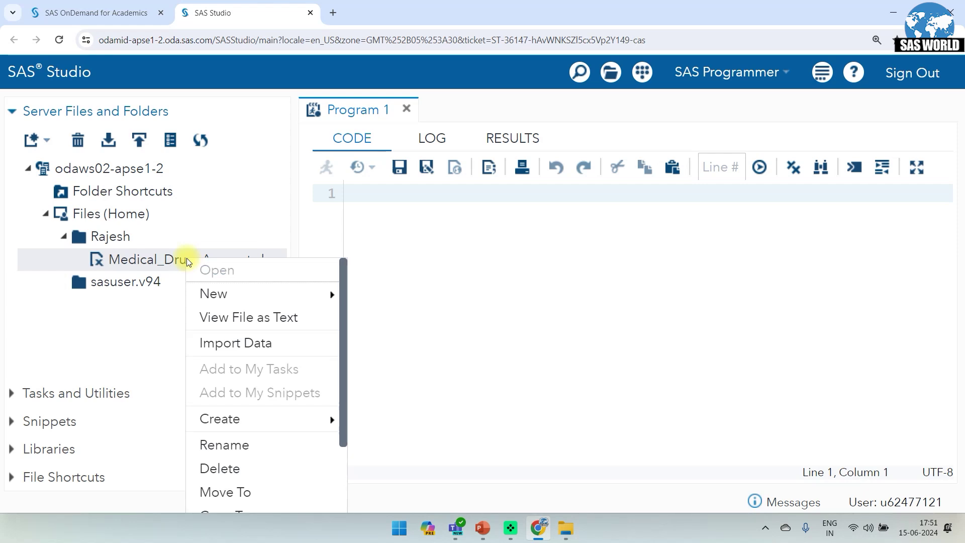
{"action": "left_click", "coordinate": [241, 345]}
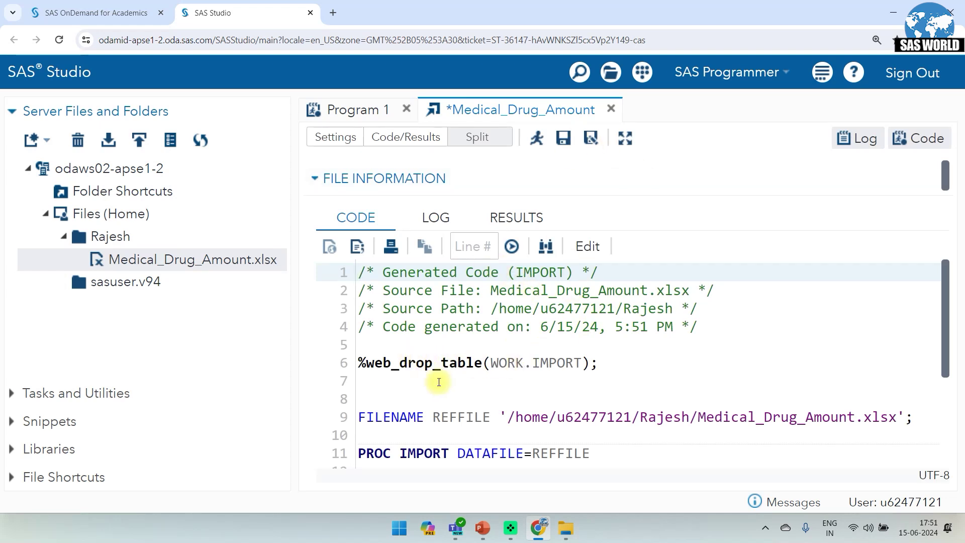
{"action": "left_click_drag", "start_coordinate": [360, 362], "coordinate": [586, 362]}
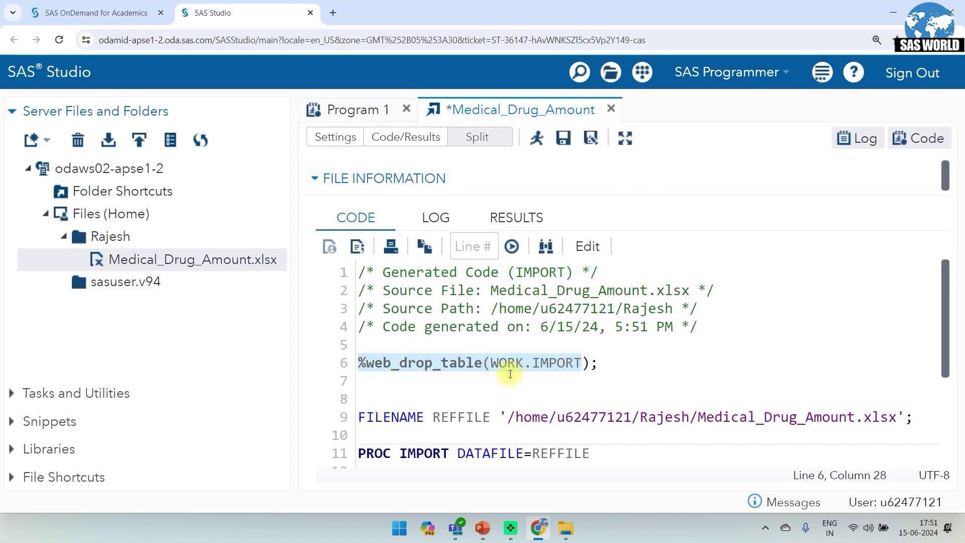
{"action": "left_click", "coordinate": [503, 371]}
{"action": "left_click_drag", "start_coordinate": [490, 362], "coordinate": [581, 365]}
{"action": "scroll", "coordinate": [517, 382], "scroll_direction": "down", "scroll_amount": 3}
{"action": "scroll", "coordinate": [517, 381], "scroll_direction": "up", "scroll_amount": 3}
{"action": "left_click", "coordinate": [400, 417]}
{"action": "left_click_drag", "start_coordinate": [358, 416], "coordinate": [425, 419]}
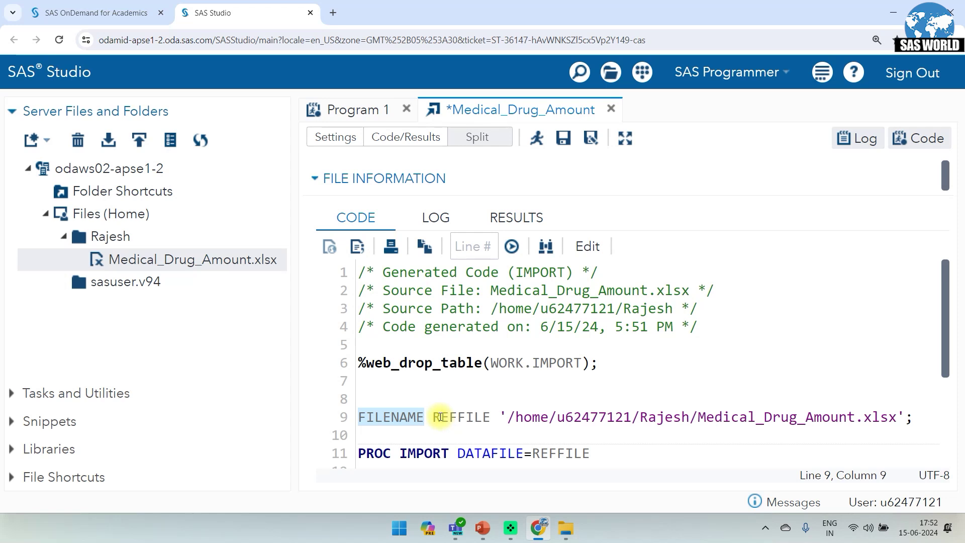
{"action": "left_click_drag", "start_coordinate": [509, 419], "coordinate": [898, 420]}
{"action": "left_click_drag", "start_coordinate": [946, 301], "coordinate": [947, 370]}
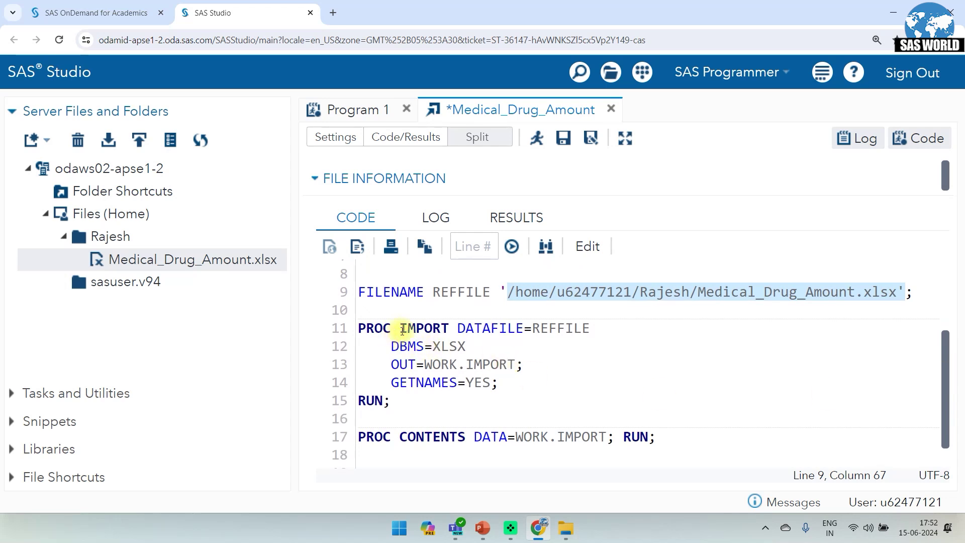
{"action": "left_click_drag", "start_coordinate": [432, 289], "coordinate": [481, 291]}
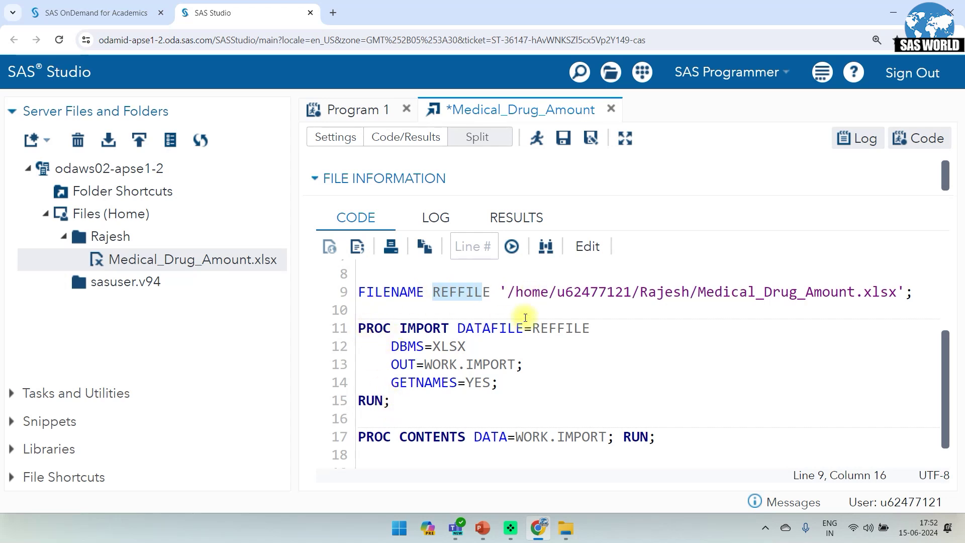
{"action": "left_click_drag", "start_coordinate": [505, 292], "coordinate": [903, 294]}
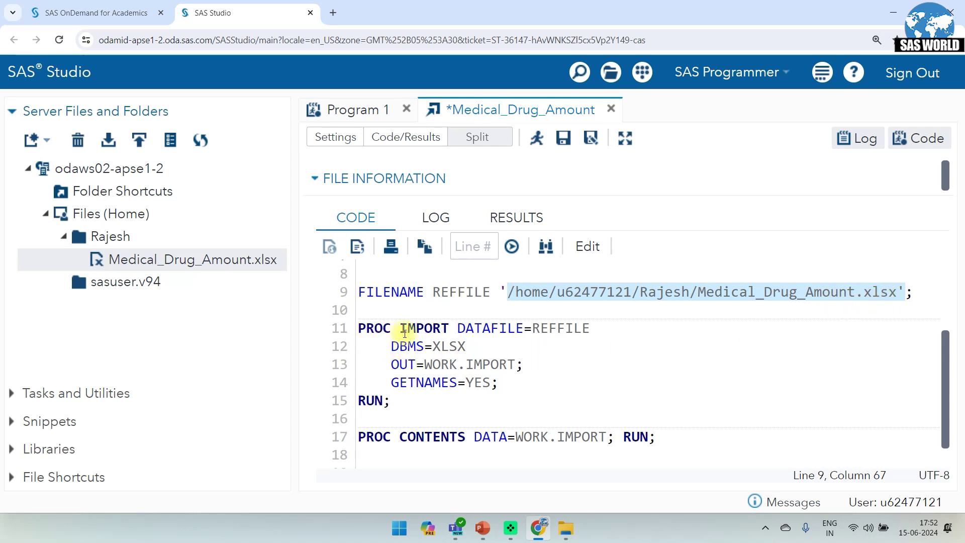
{"action": "left_click_drag", "start_coordinate": [391, 345], "coordinate": [465, 346]}
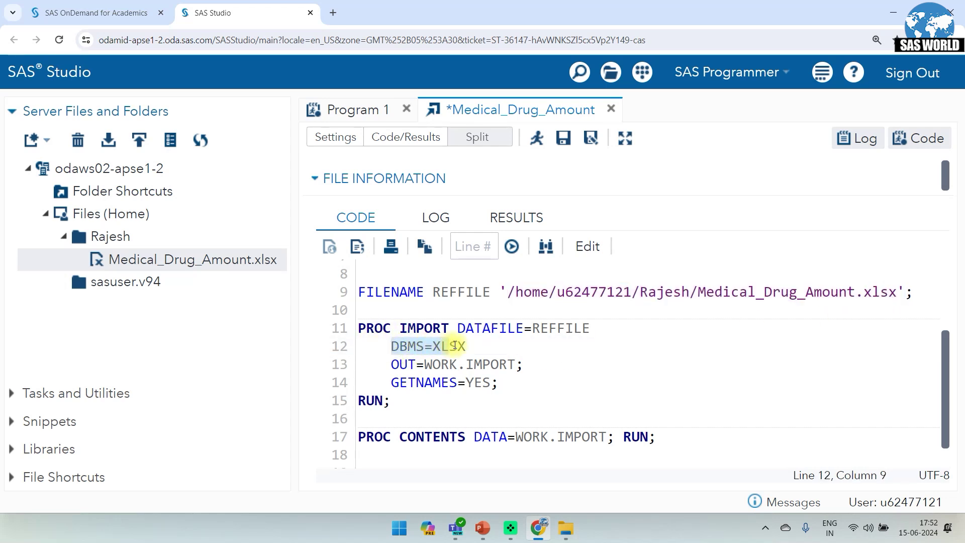
{"action": "left_click_drag", "start_coordinate": [392, 365], "coordinate": [555, 366]}
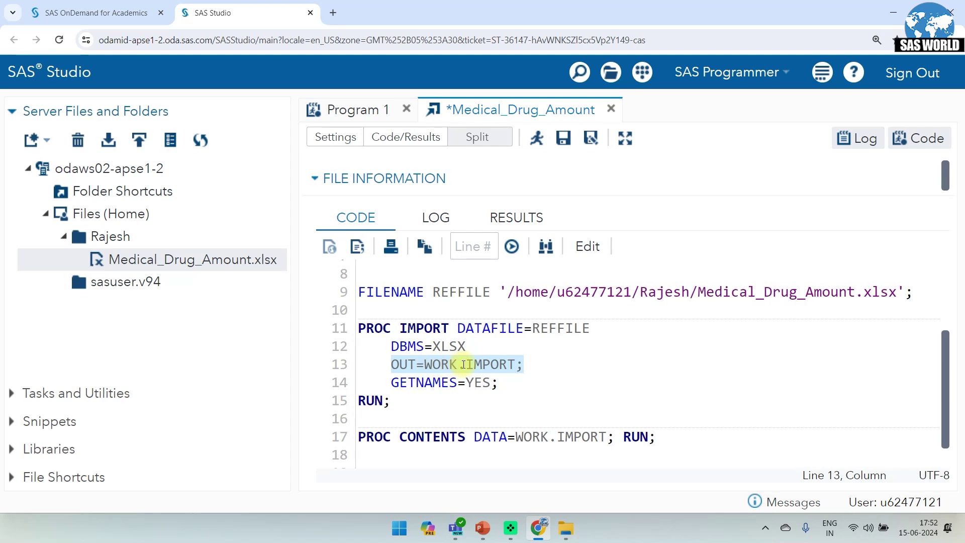
{"action": "left_click_drag", "start_coordinate": [466, 364], "coordinate": [515, 364]}
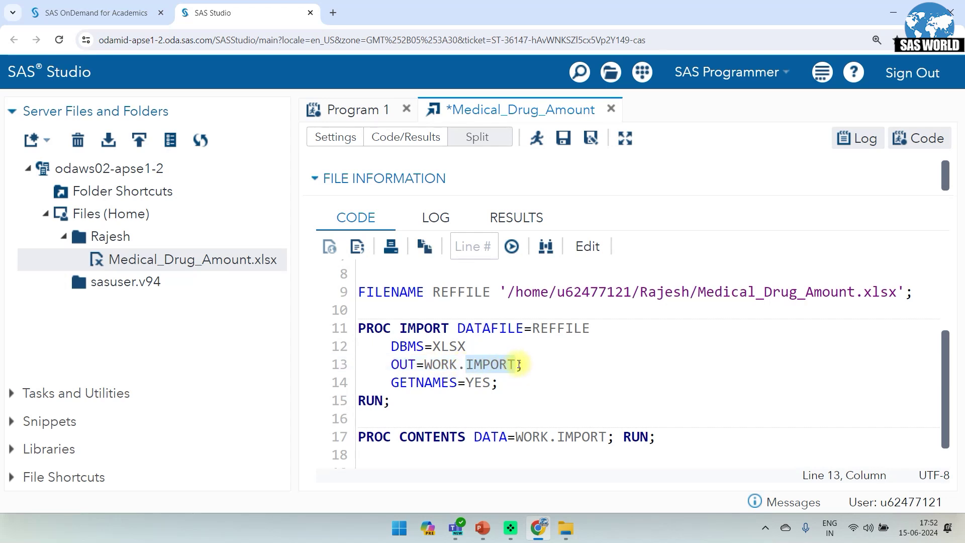
{"action": "left_click_drag", "start_coordinate": [392, 383], "coordinate": [505, 383]}
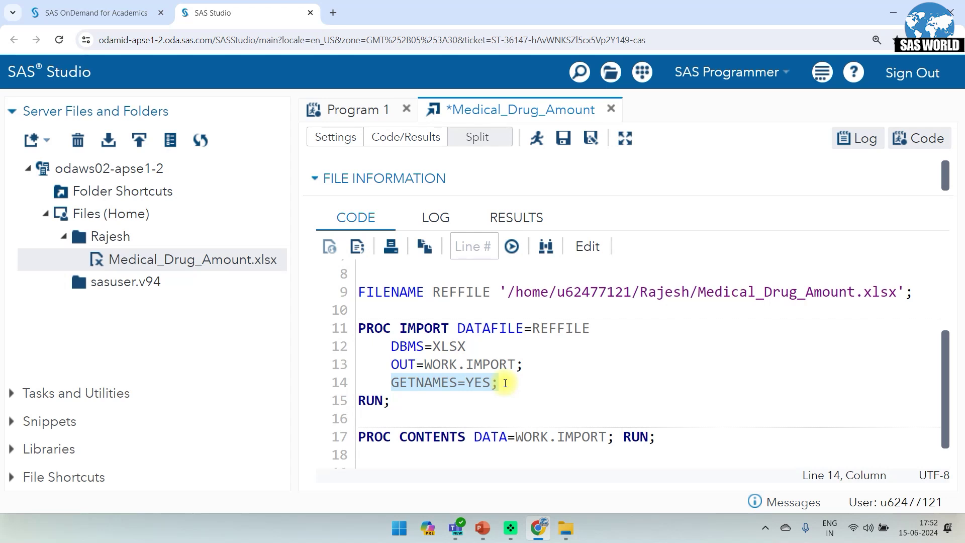
{"action": "left_click_drag", "start_coordinate": [399, 400], "coordinate": [360, 329]}
{"action": "left_click_drag", "start_coordinate": [357, 437], "coordinate": [465, 442]}
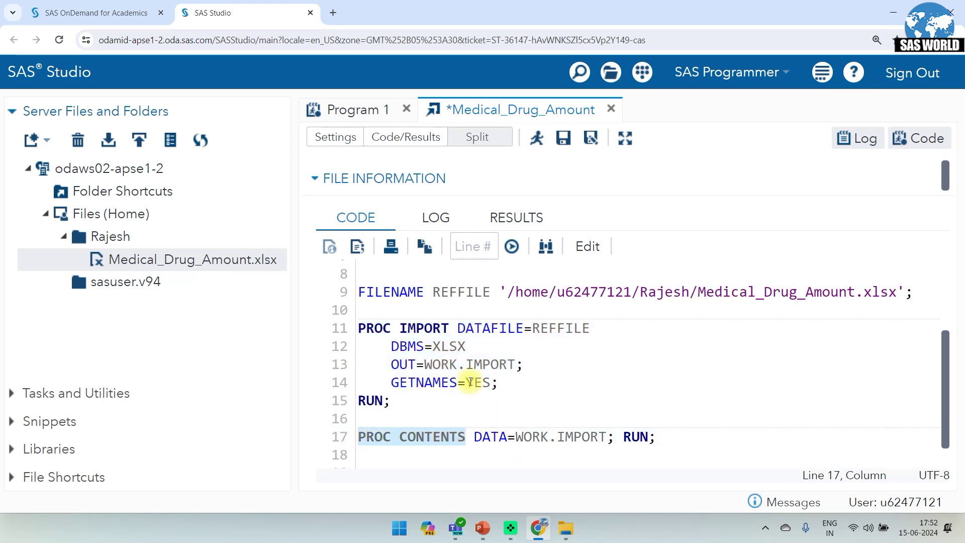
{"action": "left_click_drag", "start_coordinate": [433, 364], "coordinate": [515, 365]}
{"action": "left_click_drag", "start_coordinate": [515, 437], "coordinate": [598, 447]}
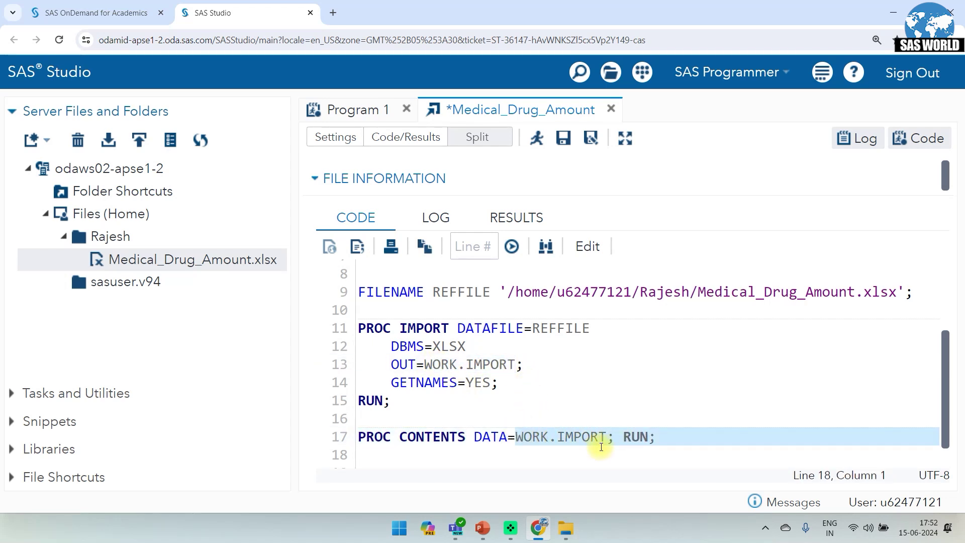
- Run the import and PROC CONTENTS code and view the WORK.IMPORT output data rows
{"action": "left_click", "coordinate": [556, 420]}
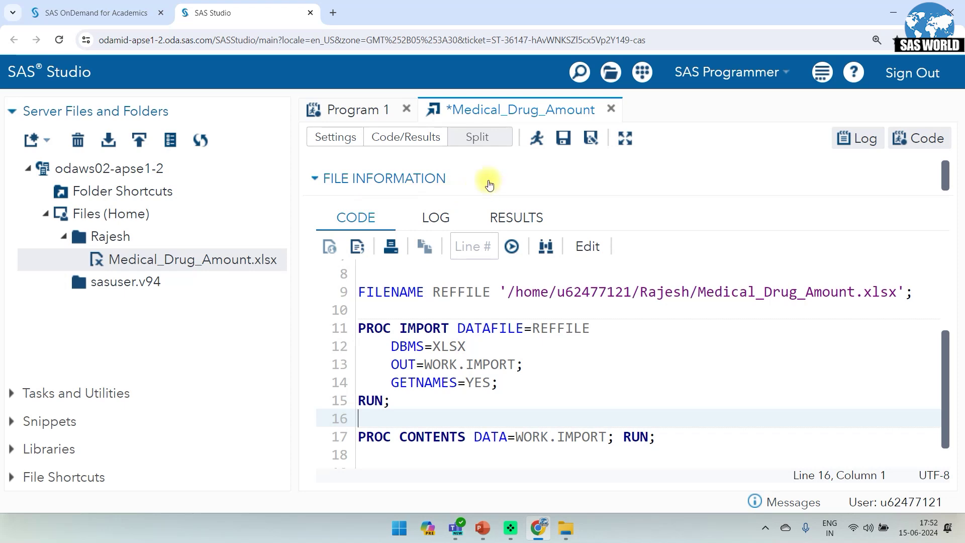
{"action": "left_click", "coordinate": [537, 144]}
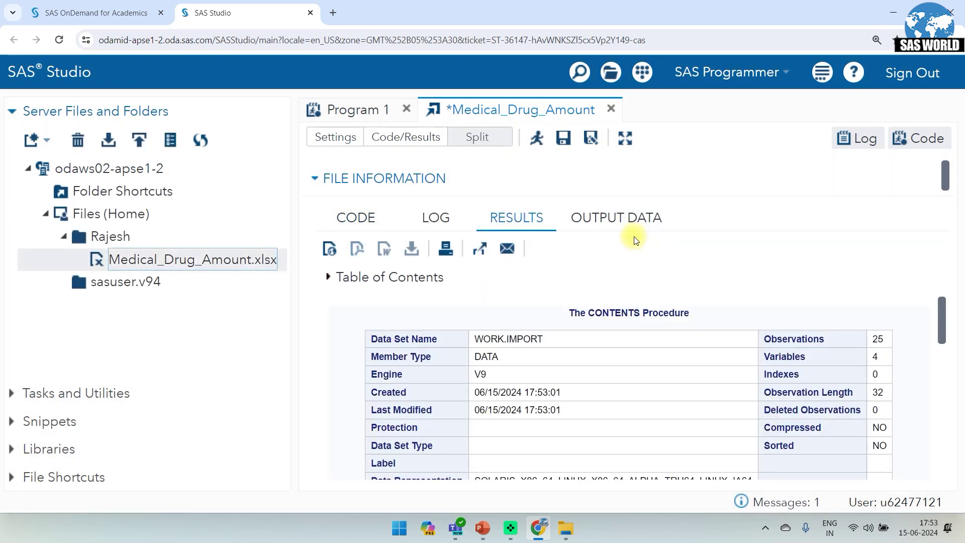
{"action": "left_click", "coordinate": [587, 222]}
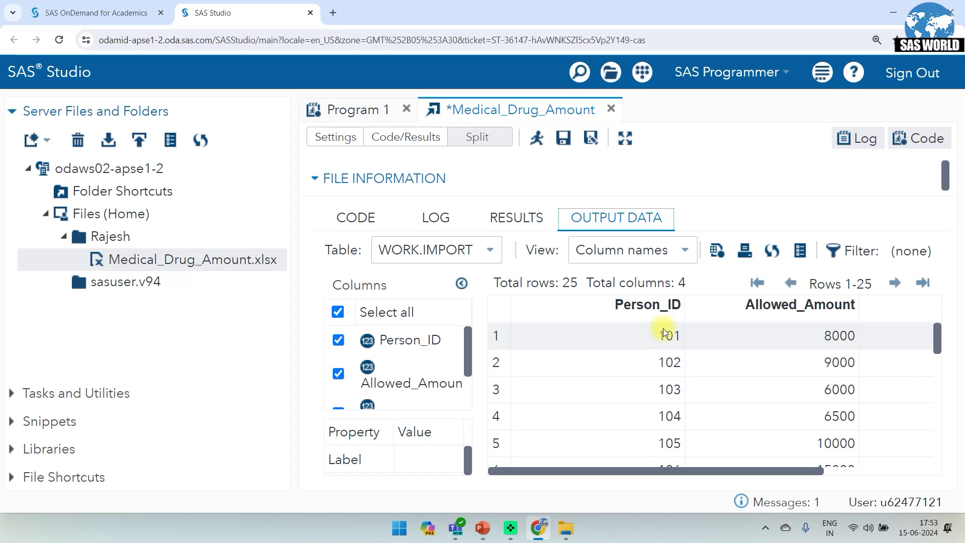
- Hide the column list and widen the table to show all 25 rows and the Type column
{"action": "left_click", "coordinate": [462, 286]}
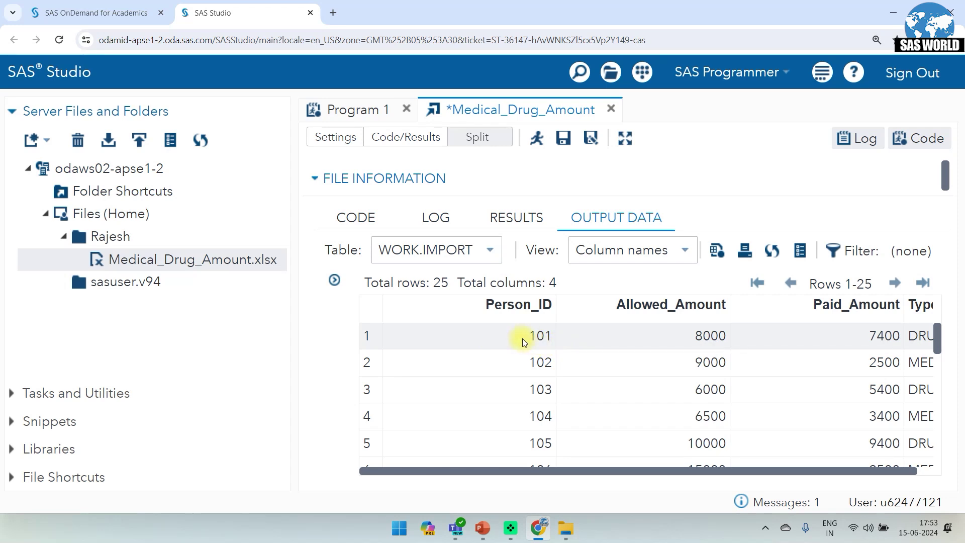
{"action": "scroll", "coordinate": [566, 366], "scroll_direction": "down", "scroll_amount": 6}
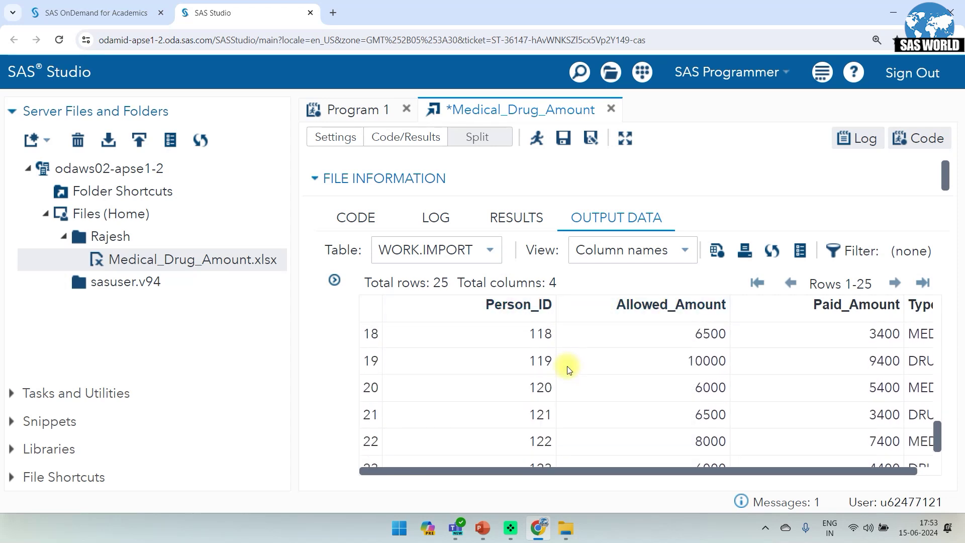
{"action": "scroll", "coordinate": [567, 366], "scroll_direction": "down", "scroll_amount": 2}
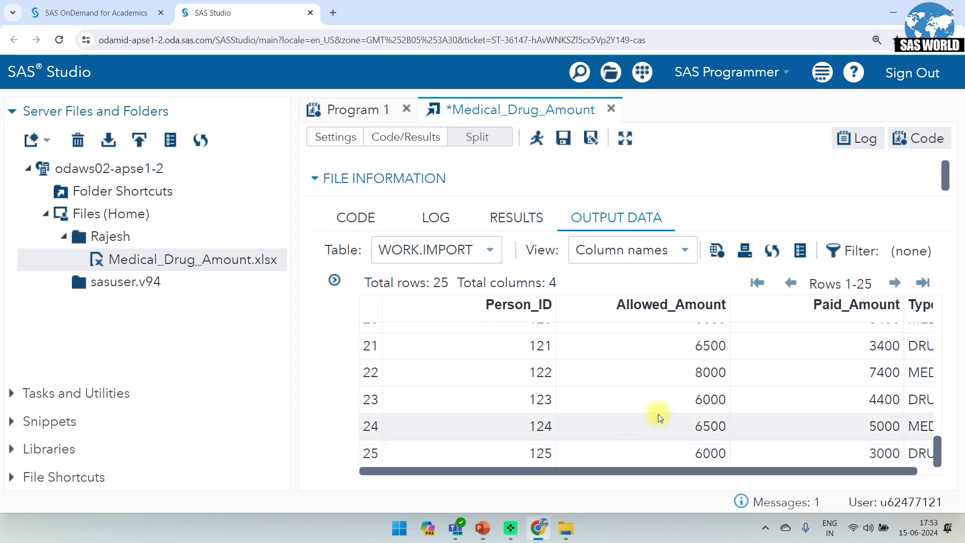
{"action": "scroll", "coordinate": [658, 414], "scroll_direction": "up", "scroll_amount": 10}
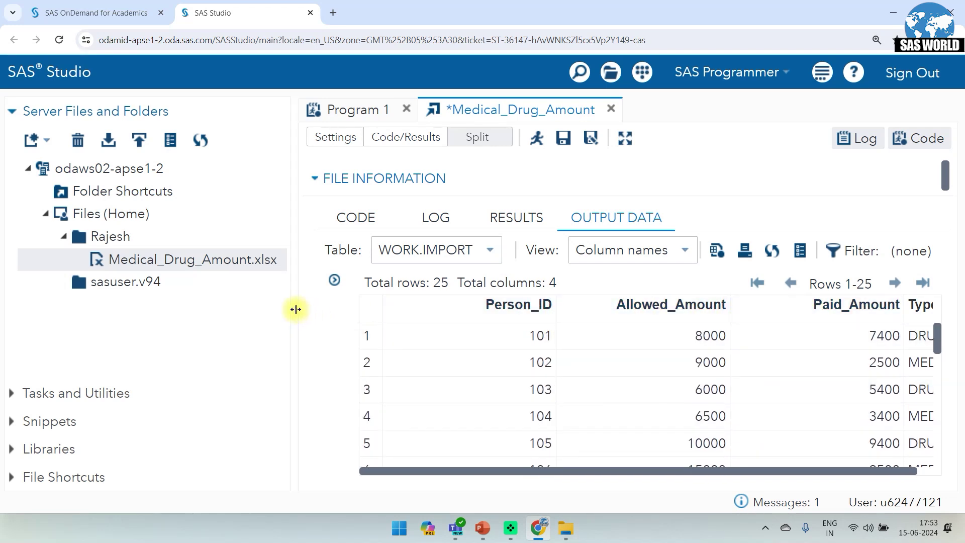
{"action": "left_click_drag", "start_coordinate": [296, 309], "coordinate": [253, 310]}
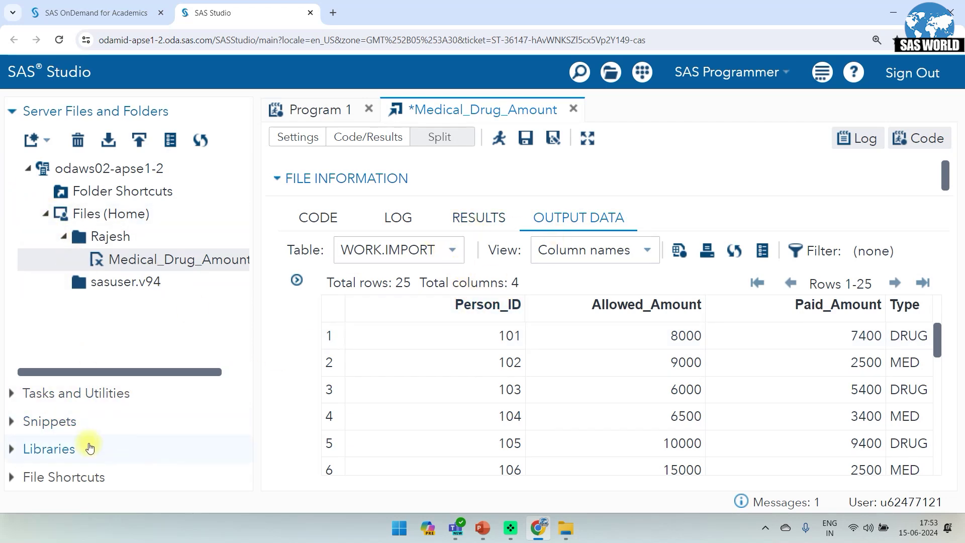
- Locate IMPORT under My Libraries > WORK and show its CONTENTS report (25 observations, 4 variables)
{"action": "left_click", "coordinate": [16, 457]}
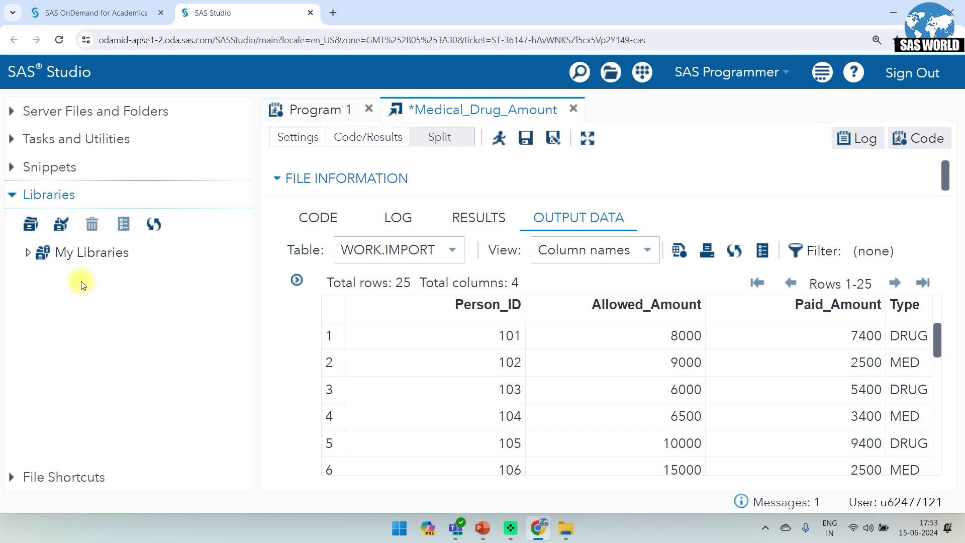
{"action": "left_click", "coordinate": [27, 252]}
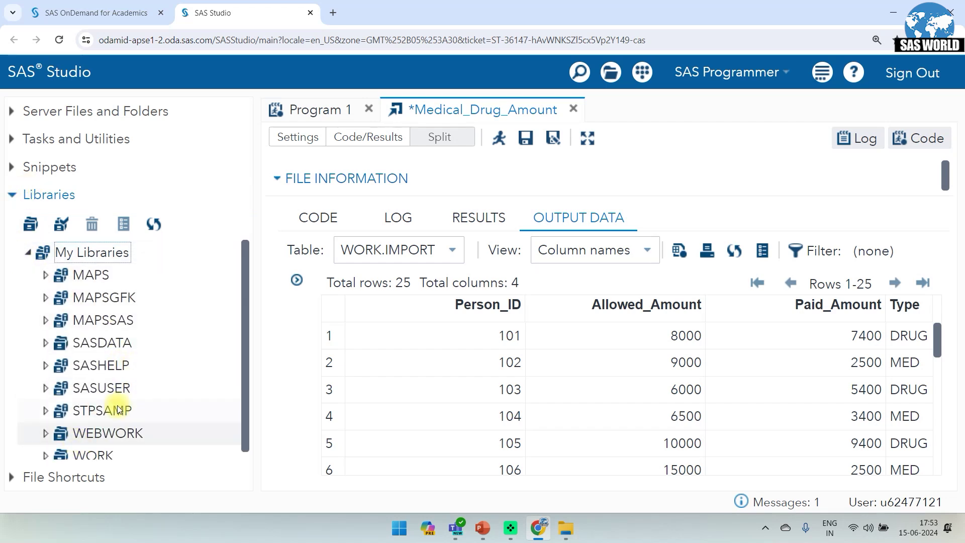
{"action": "scroll", "coordinate": [101, 409], "scroll_direction": "down", "scroll_amount": 1}
{"action": "left_click", "coordinate": [44, 447]}
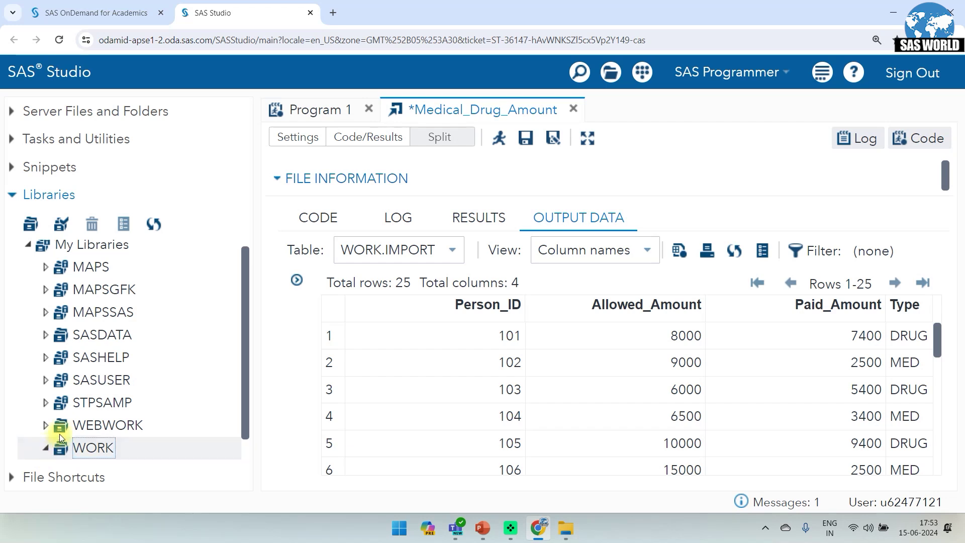
{"action": "scroll", "coordinate": [151, 366], "scroll_direction": "down", "scroll_amount": 1}
{"action": "left_click", "coordinate": [116, 448]}
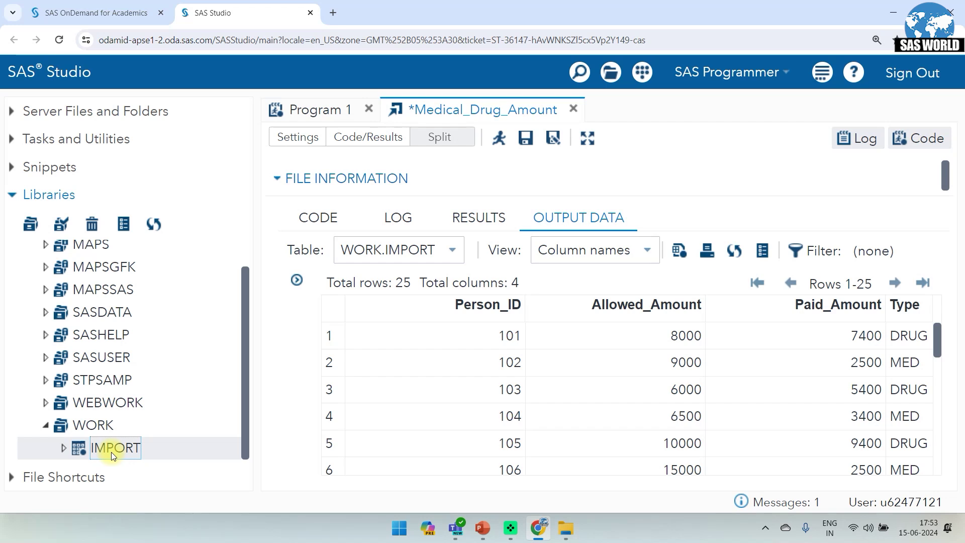
{"action": "left_click", "coordinate": [482, 220]}
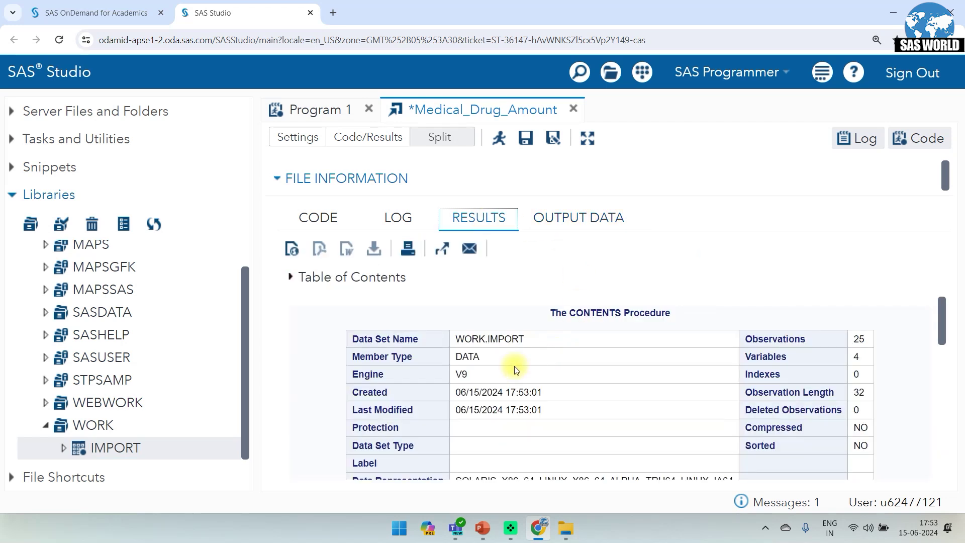
{"action": "left_click_drag", "start_coordinate": [749, 339], "coordinate": [833, 339]}
{"action": "left_click", "coordinate": [853, 341]}
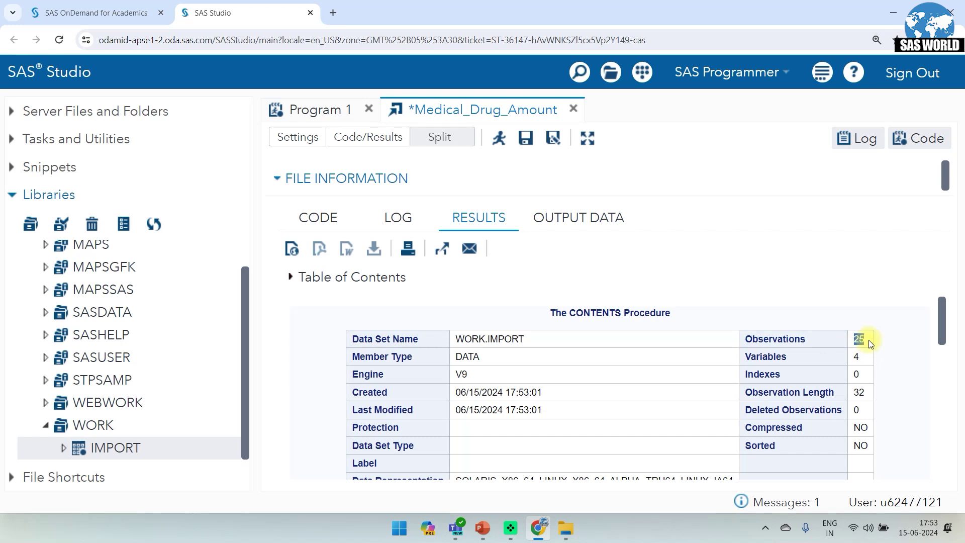
{"action": "left_click_drag", "start_coordinate": [750, 339], "coordinate": [866, 341]}
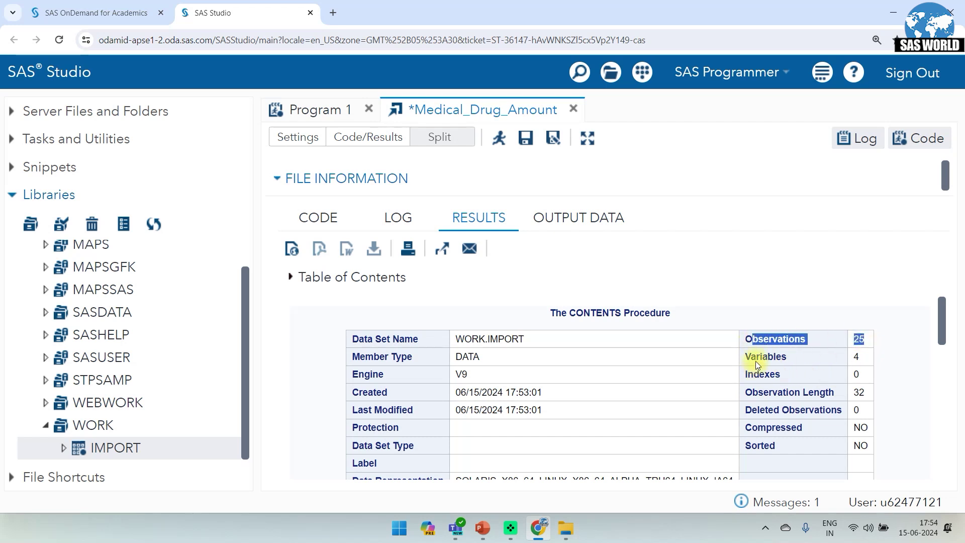
{"action": "double_click", "coordinate": [857, 357]}
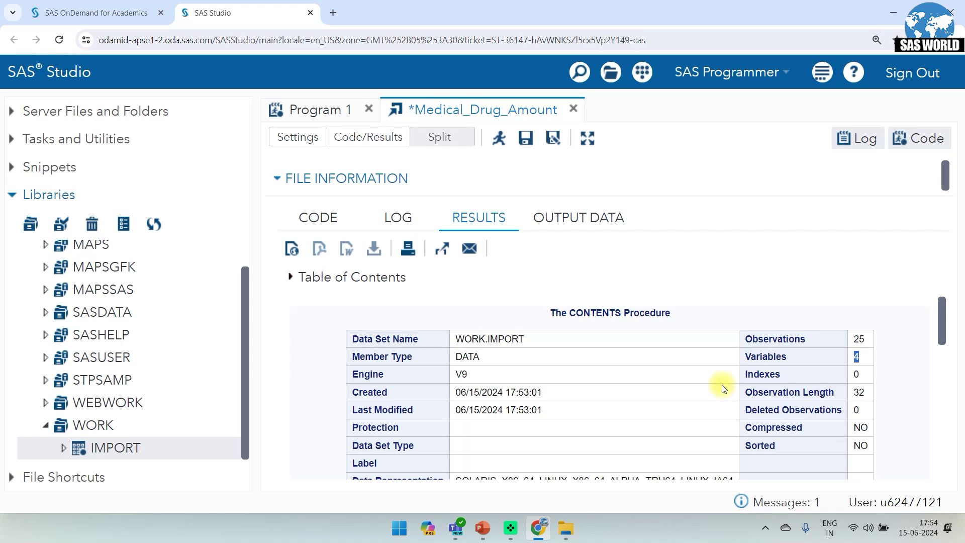
{"action": "scroll", "coordinate": [723, 388], "scroll_direction": "down", "scroll_amount": 7}
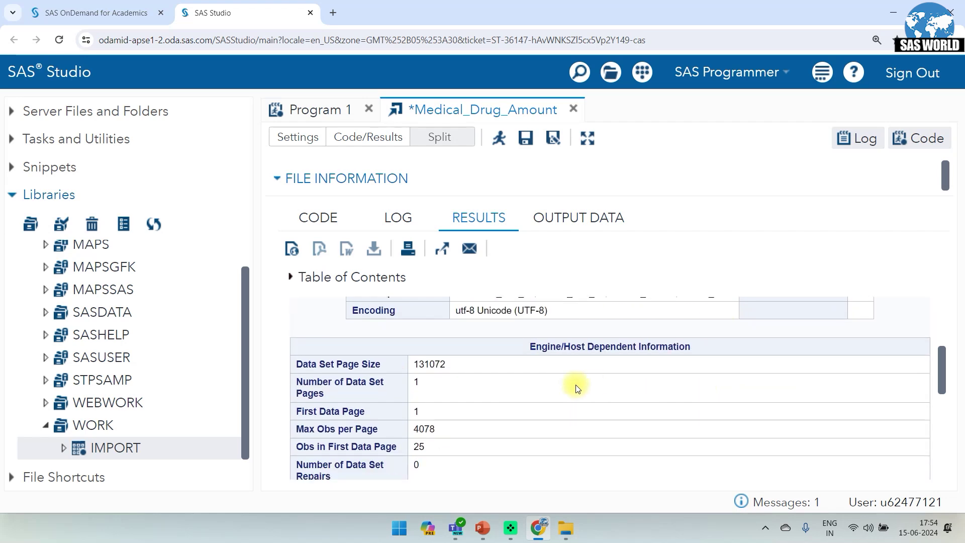
{"action": "scroll", "coordinate": [548, 385], "scroll_direction": "down", "scroll_amount": 3}
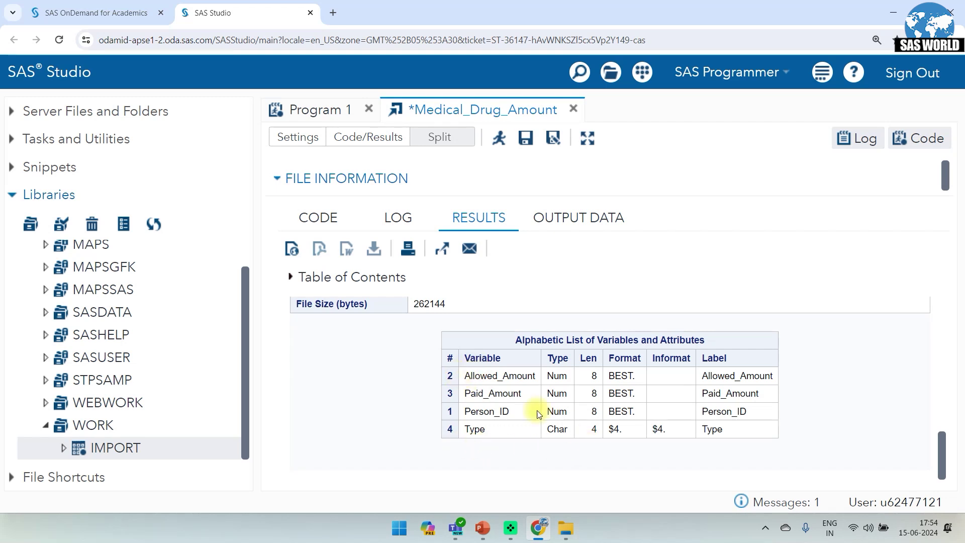
{"action": "left_click_drag", "start_coordinate": [474, 377], "coordinate": [753, 433]}
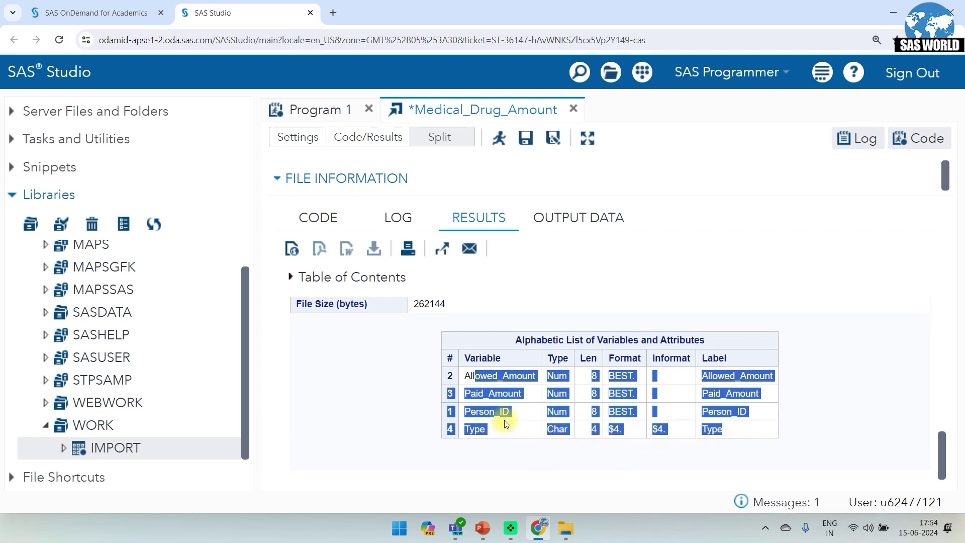
{"action": "scroll", "coordinate": [556, 424], "scroll_direction": "up", "scroll_amount": 10}
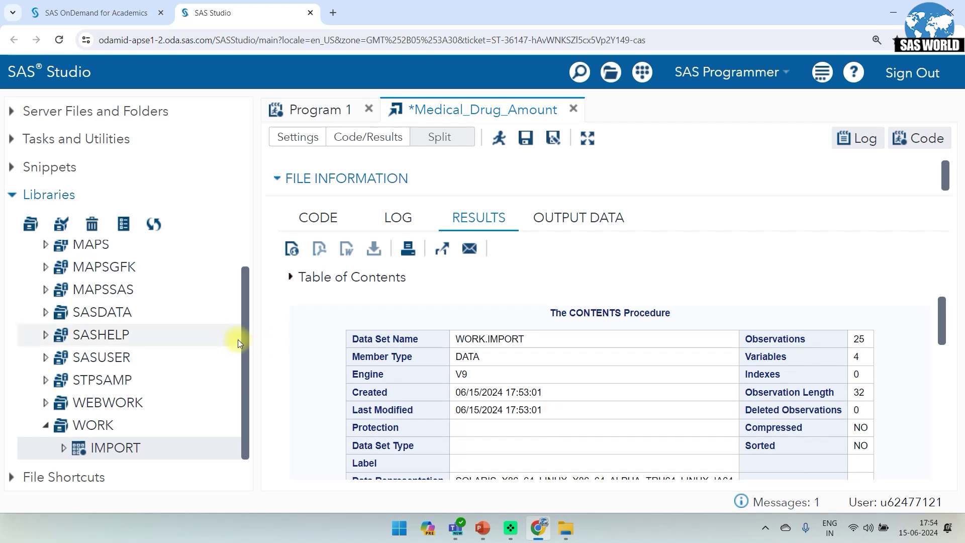
{"action": "scroll", "coordinate": [237, 333], "scroll_direction": "up", "scroll_amount": 1}
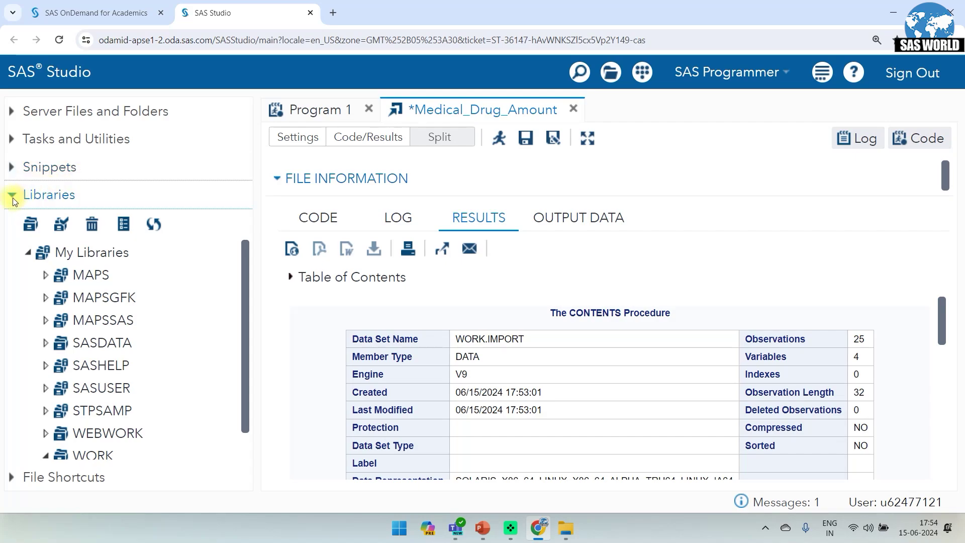